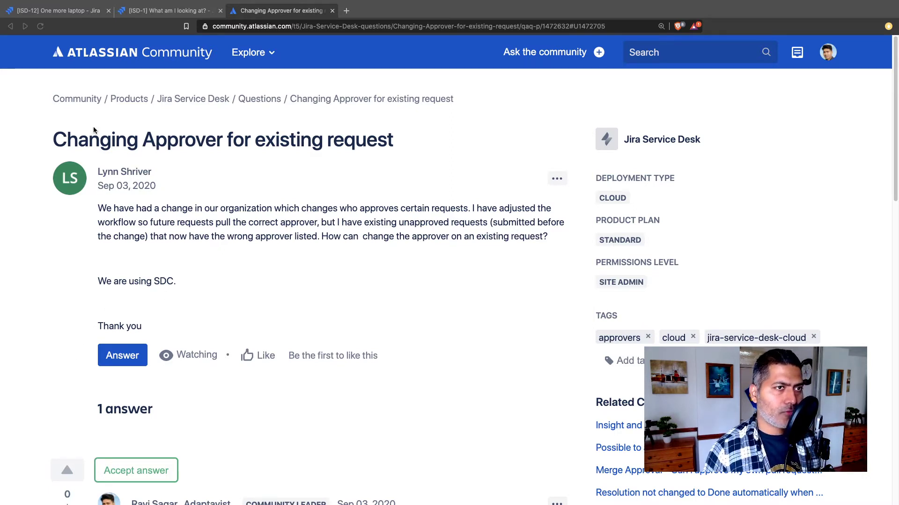
Step: Switch from the Community question to Jira request ISD-12, 'One more laptop'
{"action": "left_click", "coordinate": [68, 14]}
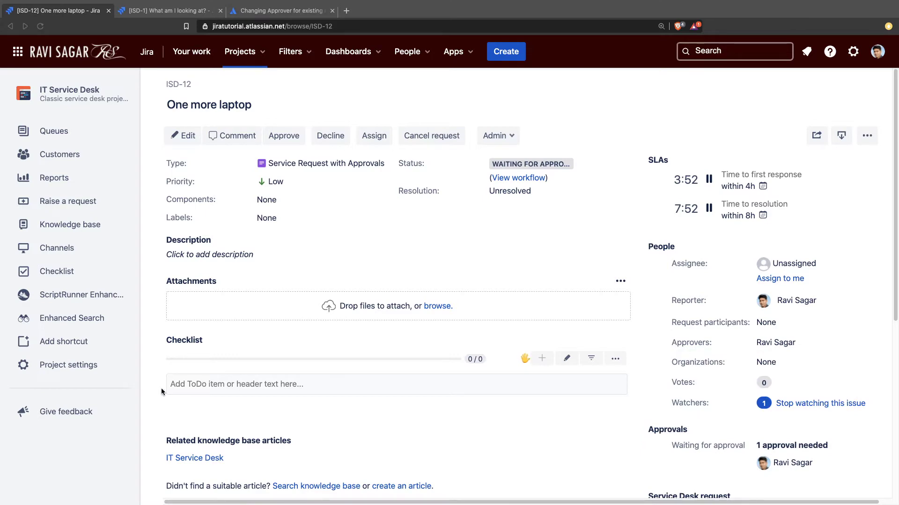
{"action": "scroll", "coordinate": [319, 359], "scroll_direction": "down", "scroll_amount": 4}
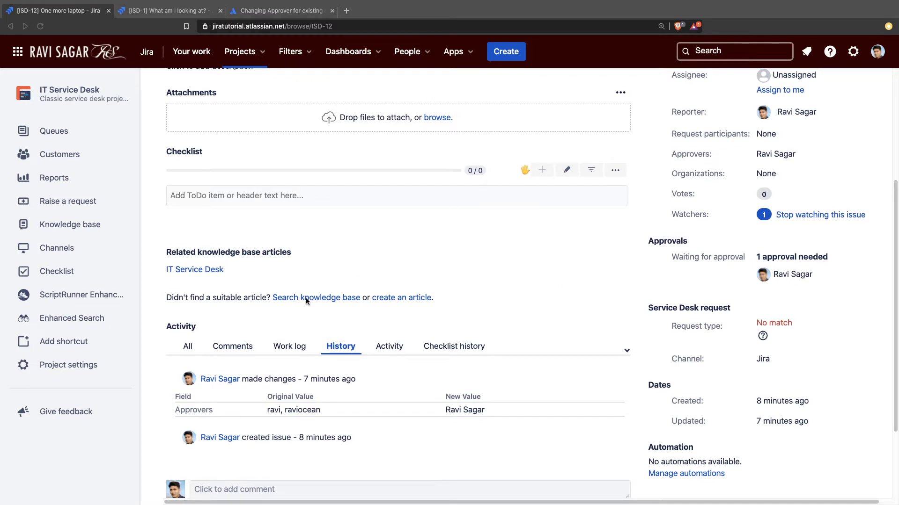
{"action": "scroll", "coordinate": [297, 288], "scroll_direction": "up", "scroll_amount": 5}
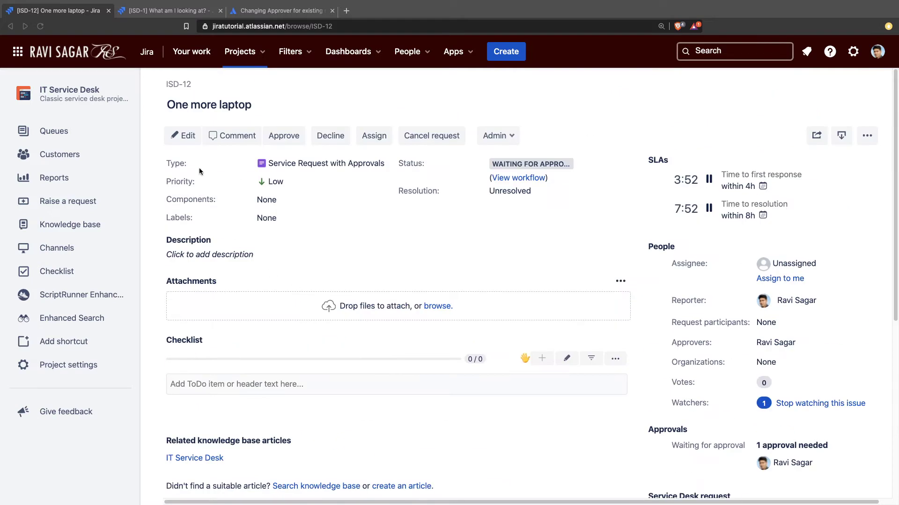
{"action": "left_click", "coordinate": [188, 137]}
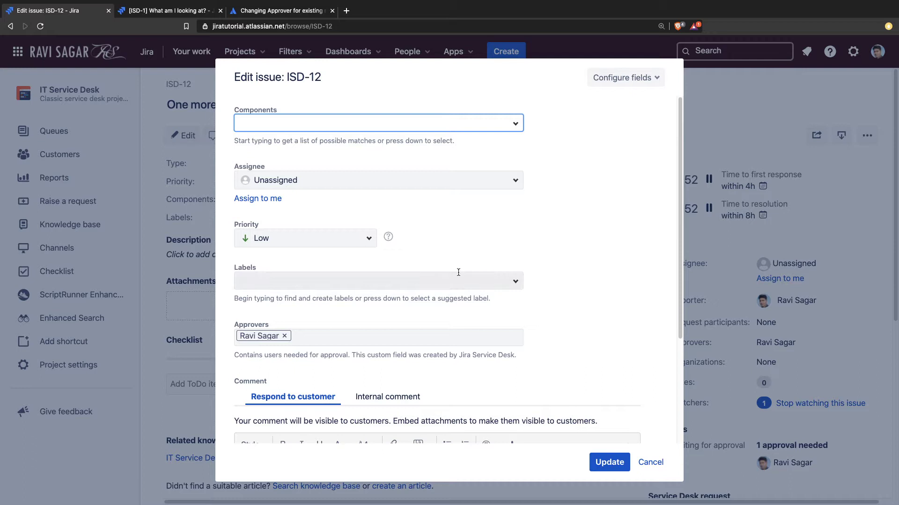
{"action": "scroll", "coordinate": [468, 274], "scroll_direction": "down", "scroll_amount": 3}
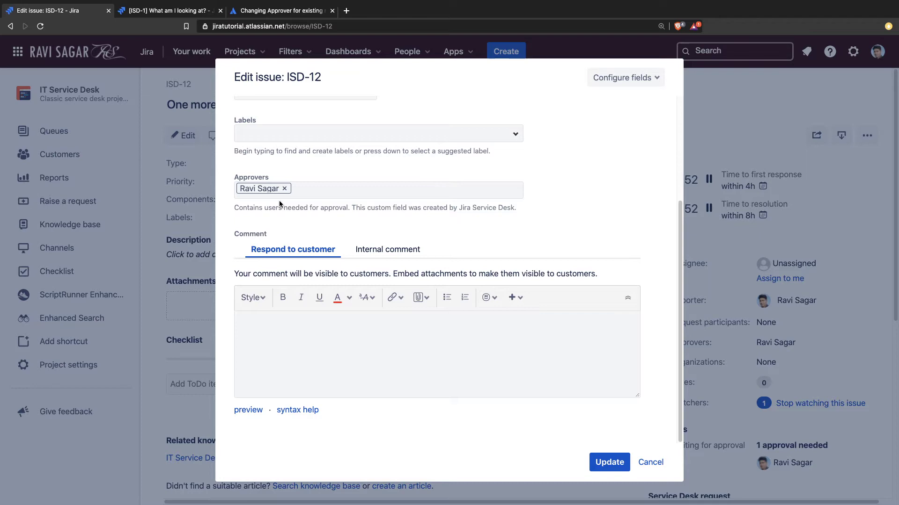
{"action": "left_click", "coordinate": [284, 189]}
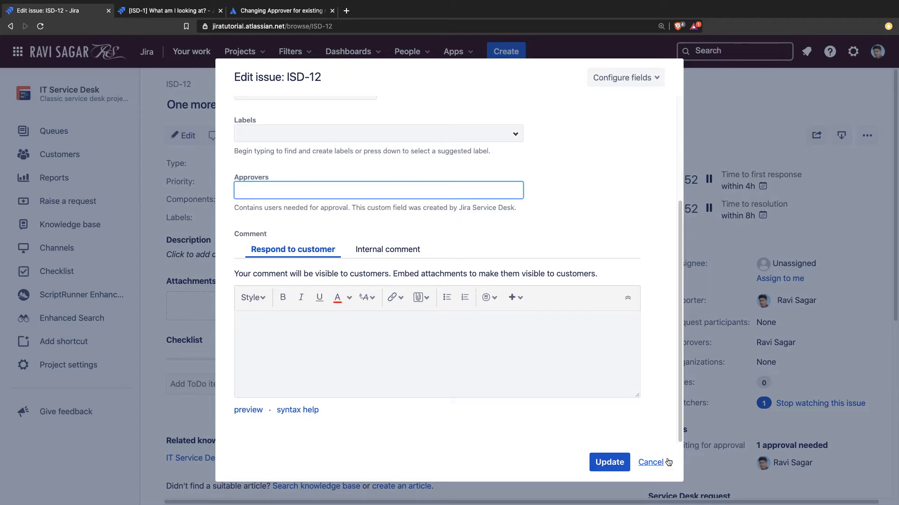
{"action": "left_click", "coordinate": [652, 463]}
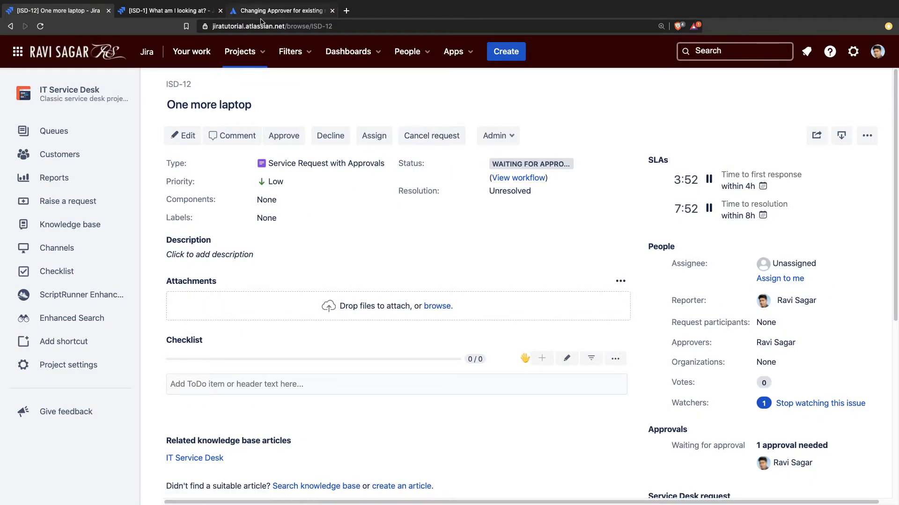
Step: Go to Jira's advanced issue search from the header search box
{"action": "left_click", "coordinate": [723, 51]}
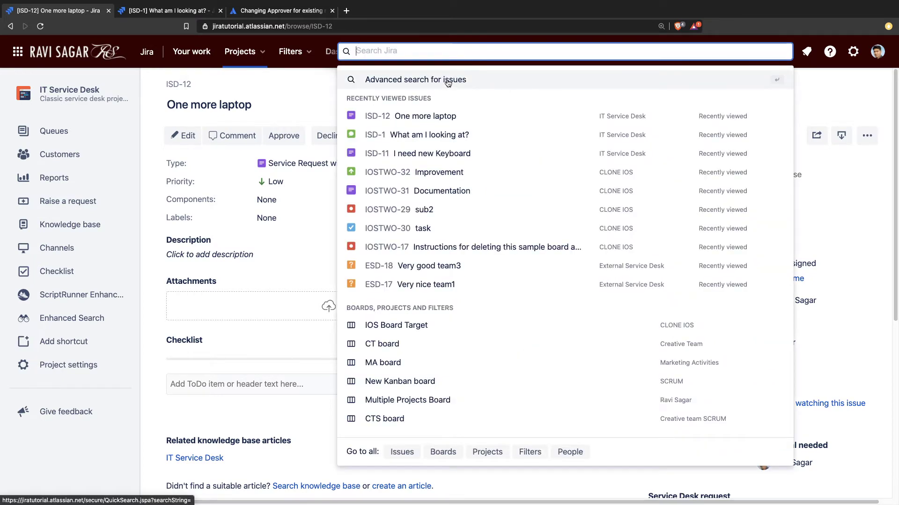
{"action": "key", "text": "Escape"}
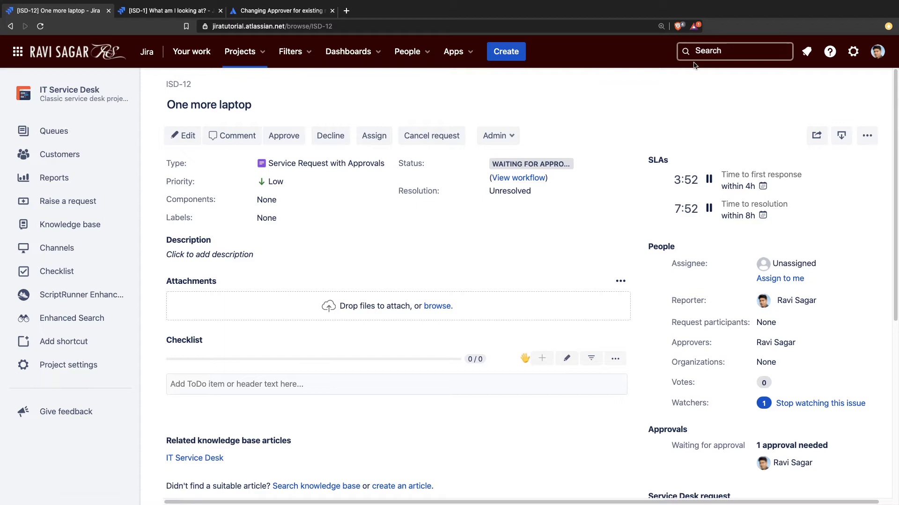
{"action": "left_click", "coordinate": [721, 52]}
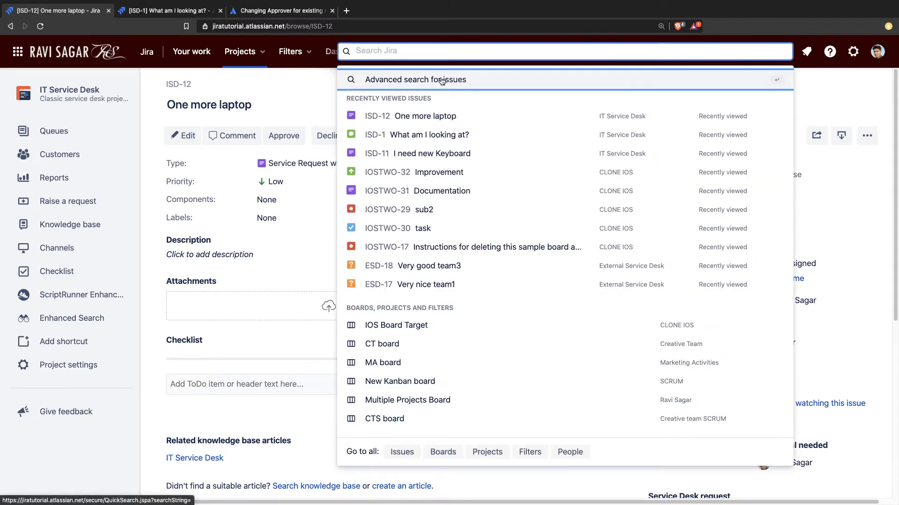
{"action": "key", "text": "Escape"}
{"action": "left_click", "coordinate": [725, 51]}
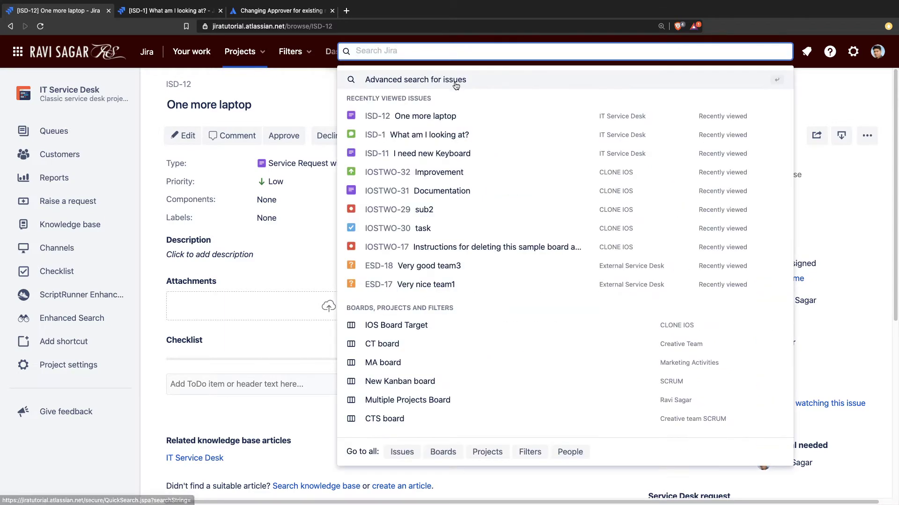
{"action": "left_click", "coordinate": [422, 82]}
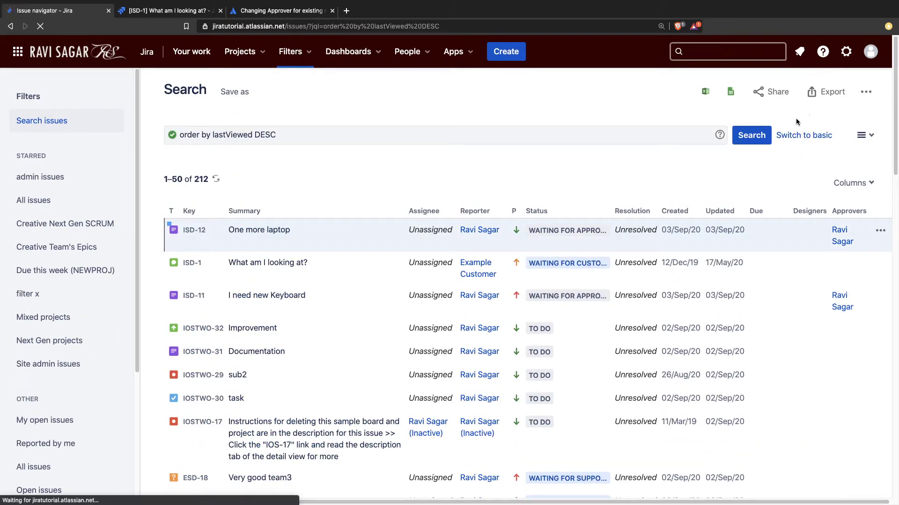
Step: Replace the JQL with an "Approvals[Approvals]" = approver() query
{"action": "left_click", "coordinate": [602, 138]}
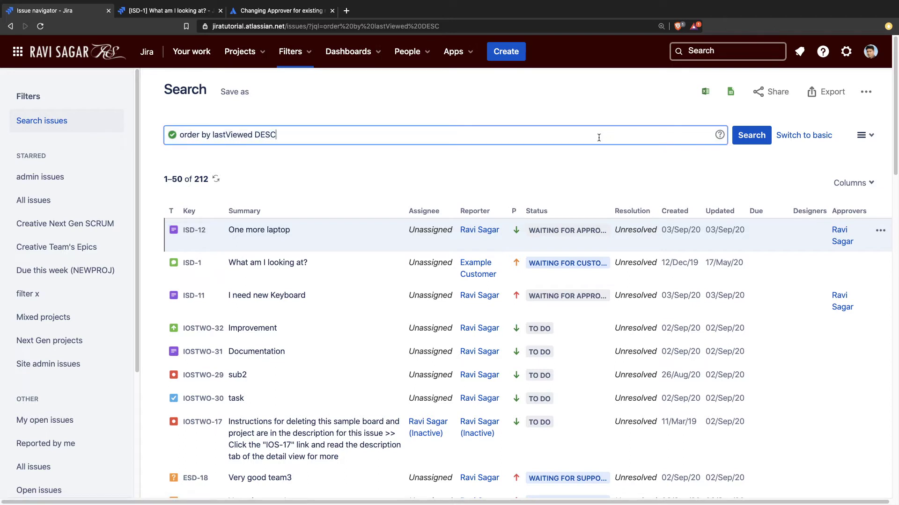
{"action": "triple_click", "coordinate": [598, 137]}
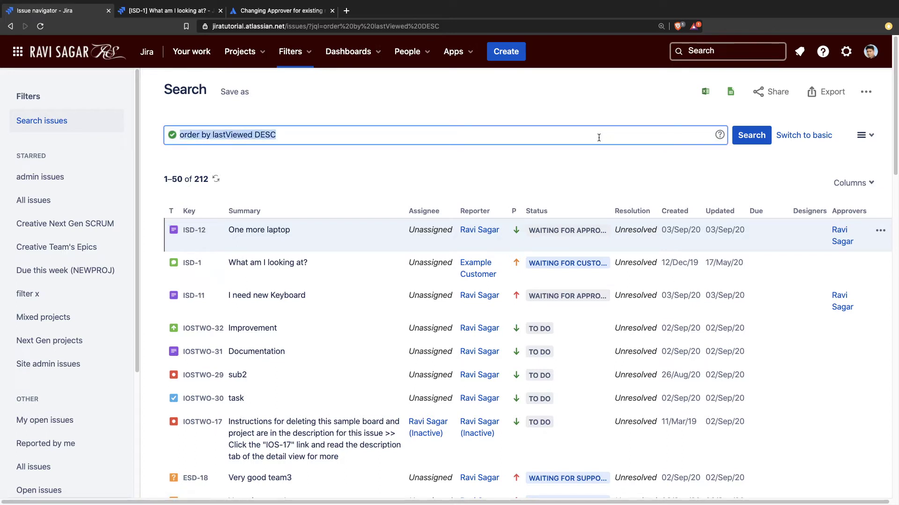
{"action": "type", "text": "app"}
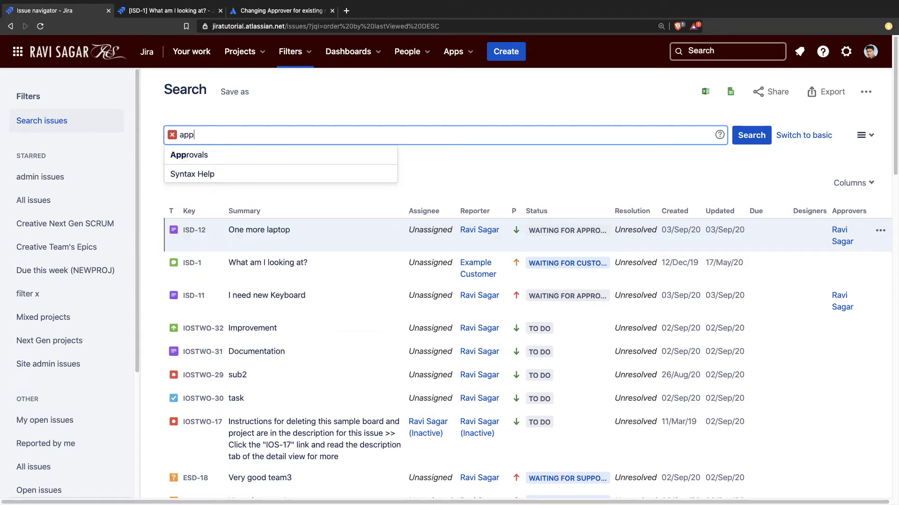
{"action": "key", "text": "Down"}
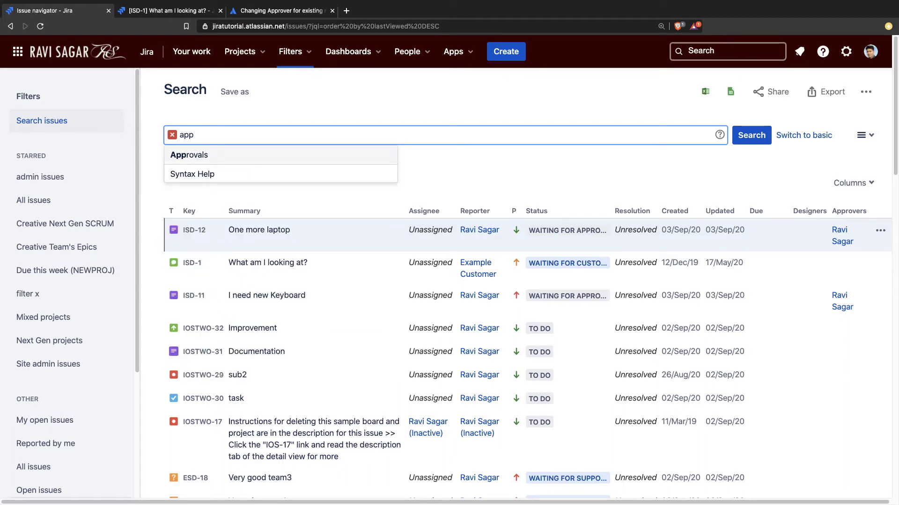
{"action": "key", "text": "Return"}
{"action": "type", "text": "="}
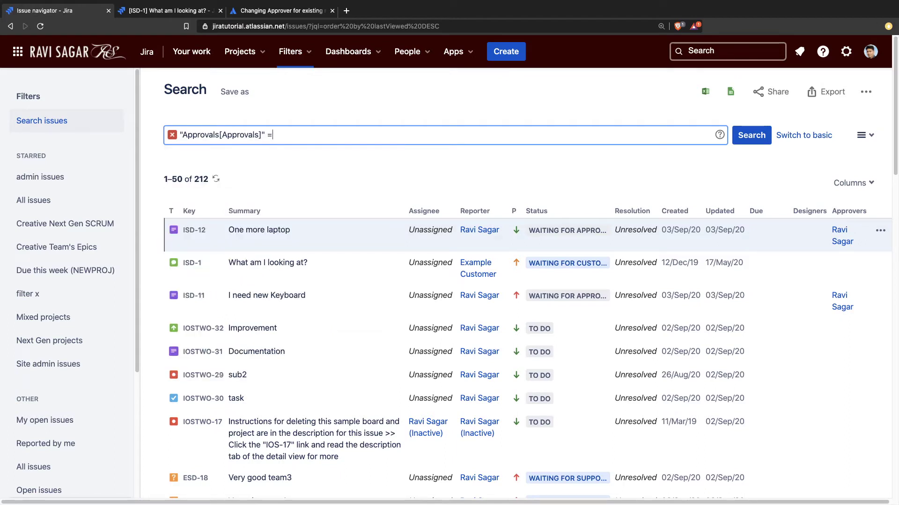
{"action": "key", "text": "Down"}
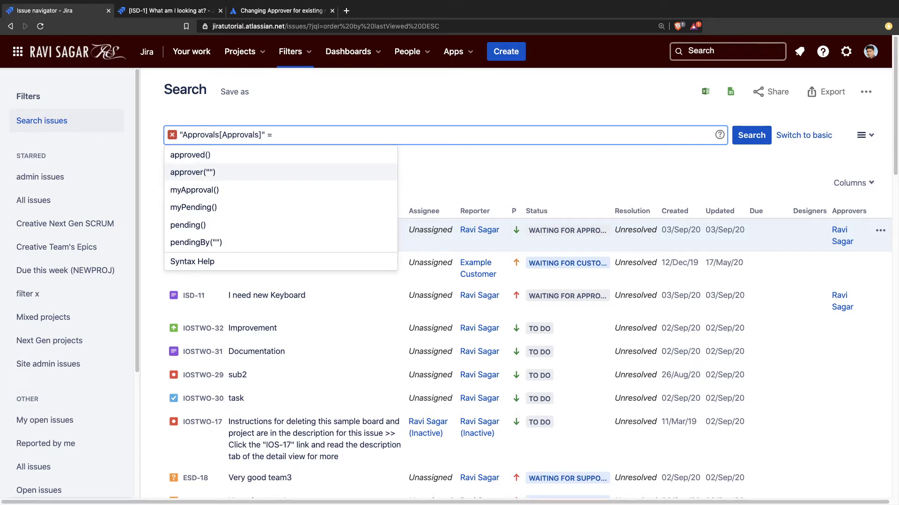
{"action": "key", "text": "Return"}
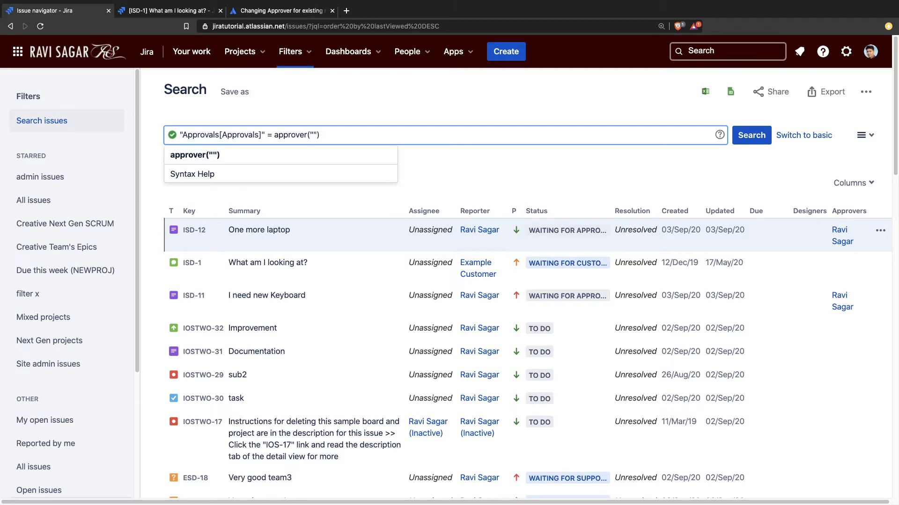
Step: Fill in the original approver's user name in approver() and run the search, which returns no issues
{"action": "type", "text": "ra"}
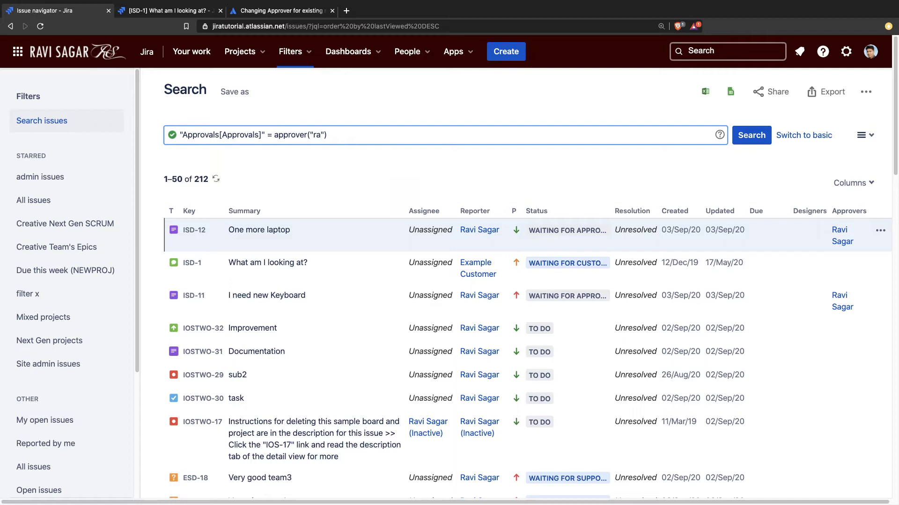
{"action": "type", "text": "vi"}
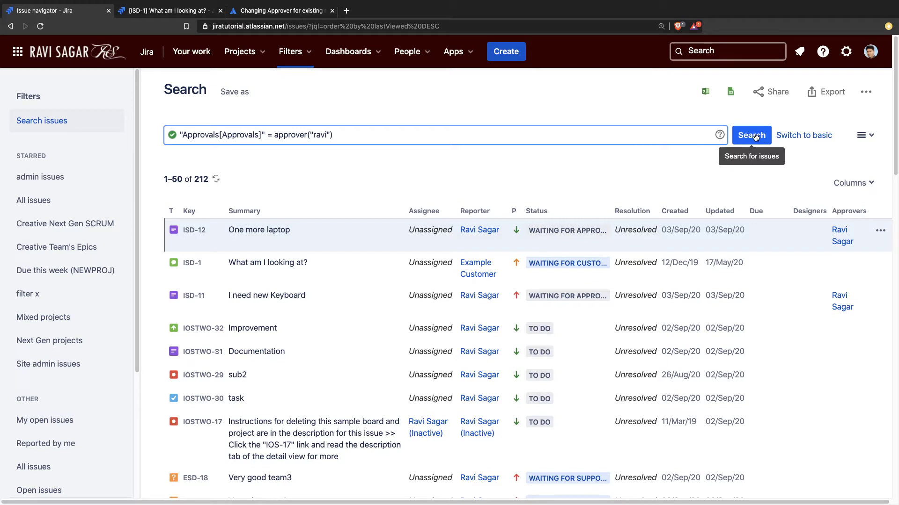
{"action": "key", "text": "BackSpace"}
{"action": "key", "text": "BackSpace"}
{"action": "key", "text": "BackSpace"}
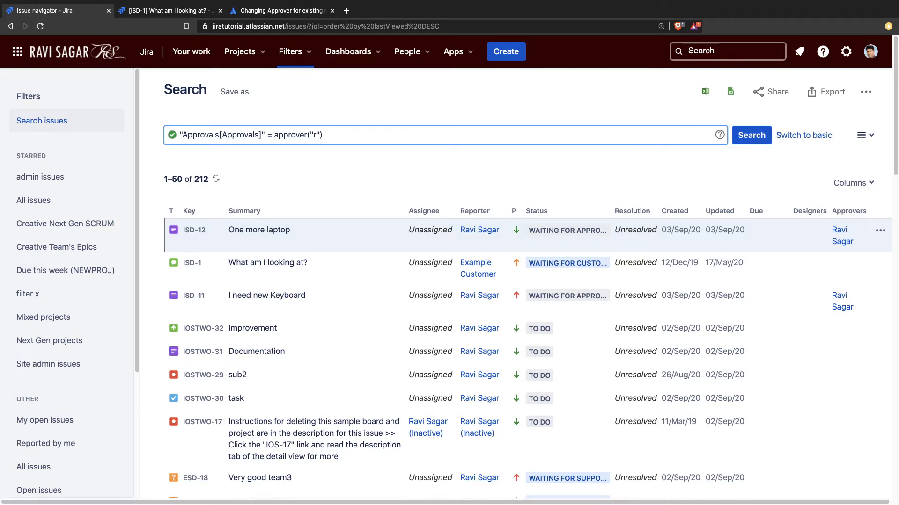
{"action": "key", "text": "BackSpace"}
{"action": "type", "text": "Ravi"}
{"action": "key", "text": "BackSpace"}
{"action": "key", "text": "BackSpace"}
{"action": "key", "text": "BackSpace"}
{"action": "key", "text": "BackSpace"}
{"action": "key", "text": "BackSpace"}
{"action": "key", "text": "Return"}
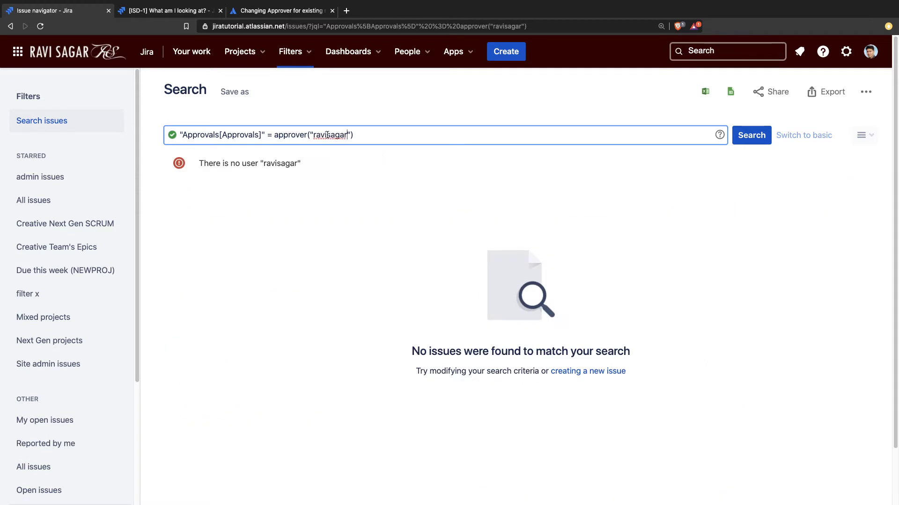
{"action": "left_click_drag", "start_coordinate": [328, 135], "coordinate": [345, 136]}
{"action": "key", "text": "BackSpace"}
{"action": "key", "text": "Return"}
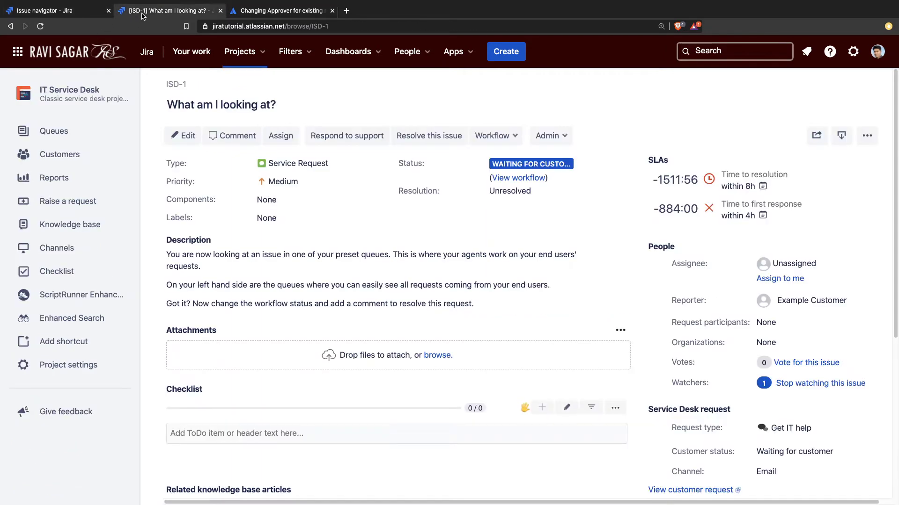
Step: Add the original user as an approver on ISD-1 and save the change
{"action": "left_click", "coordinate": [169, 136]}
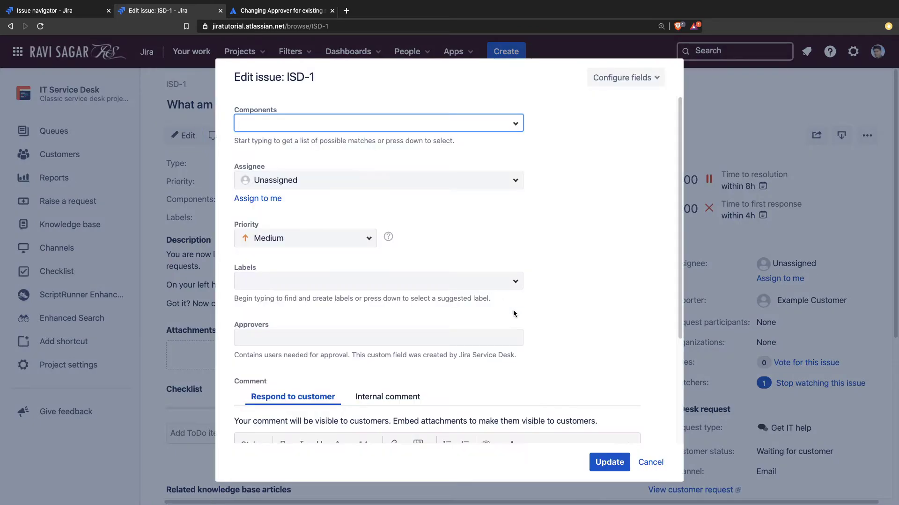
{"action": "scroll", "coordinate": [514, 314], "scroll_direction": "down", "scroll_amount": 3}
{"action": "left_click", "coordinate": [390, 190]}
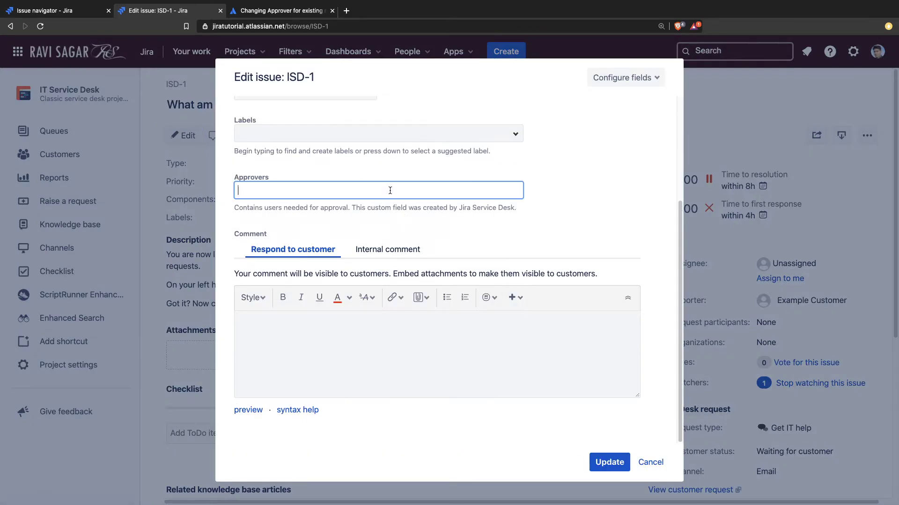
{"action": "type", "text": "ravi"}
{"action": "left_click", "coordinate": [322, 260]}
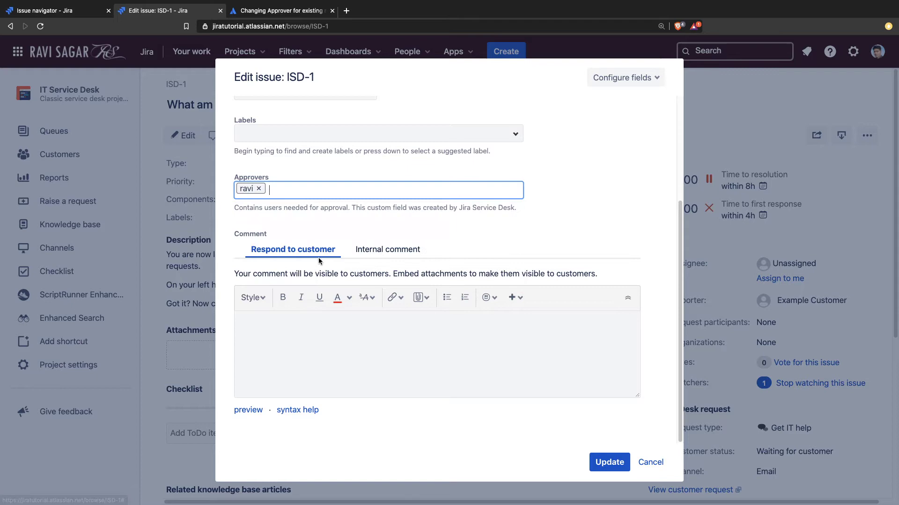
{"action": "left_click", "coordinate": [608, 462]}
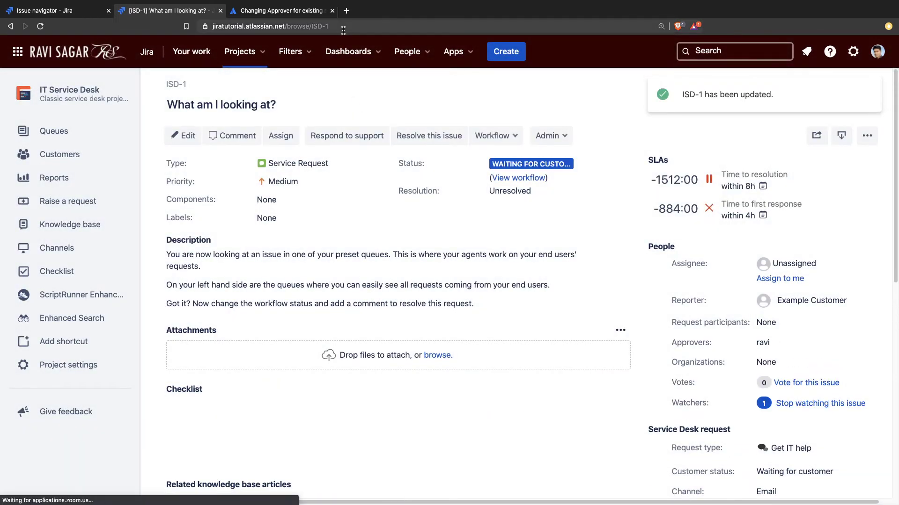
Step: On ISD-11 'I need new Keyboard', swap the existing approver for the matching 'rav' user and update
{"action": "left_click", "coordinate": [350, 27]}
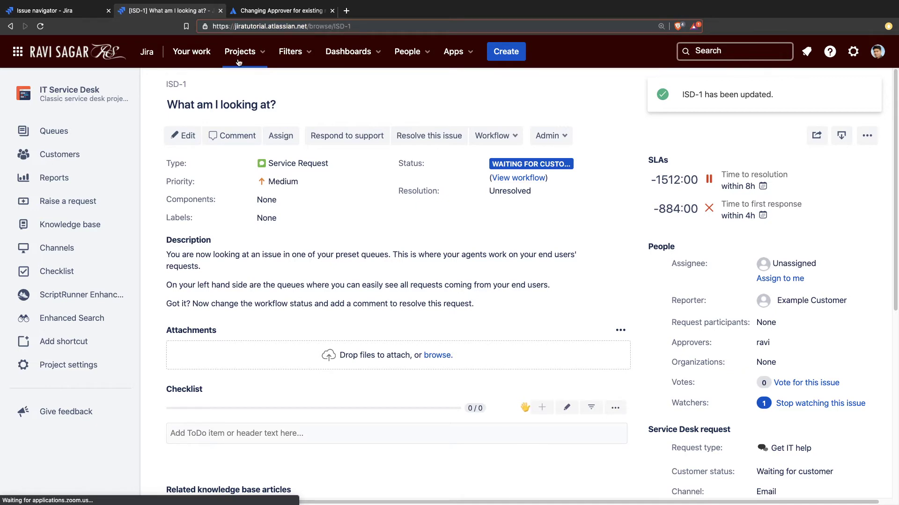
{"action": "left_click", "coordinate": [743, 53]}
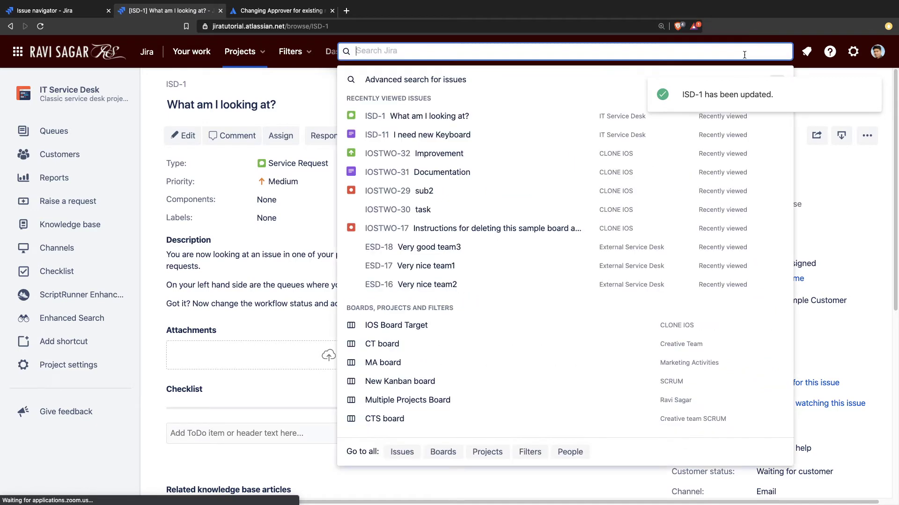
{"action": "left_click", "coordinate": [429, 134]}
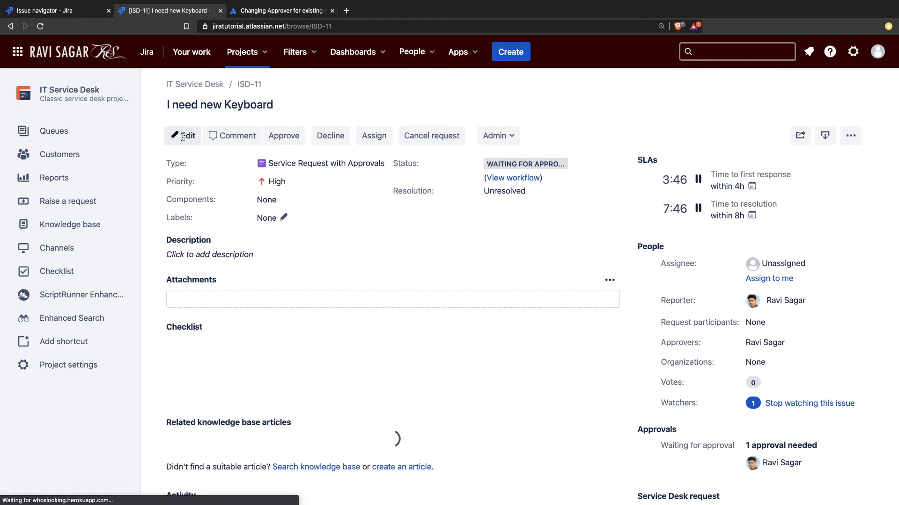
{"action": "key", "text": "e"}
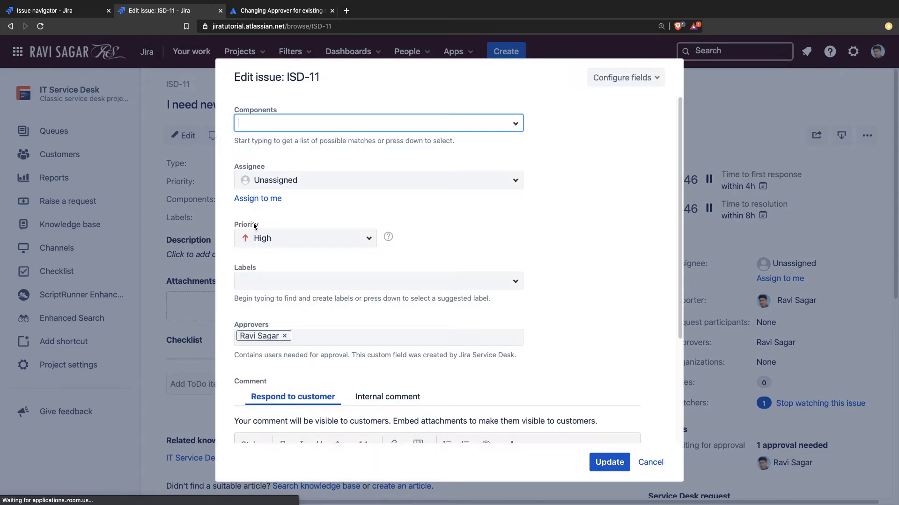
{"action": "left_click", "coordinate": [284, 336]}
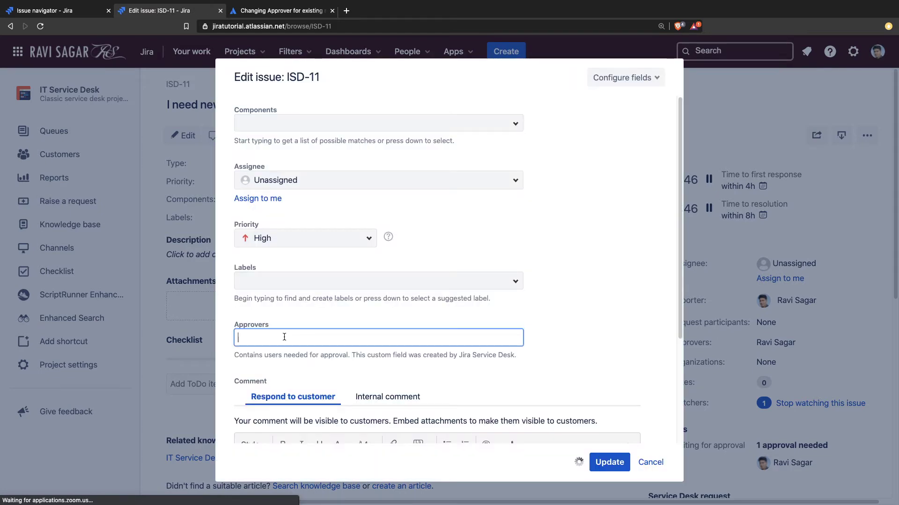
{"action": "type", "text": "rav"}
{"action": "left_click", "coordinate": [268, 411]}
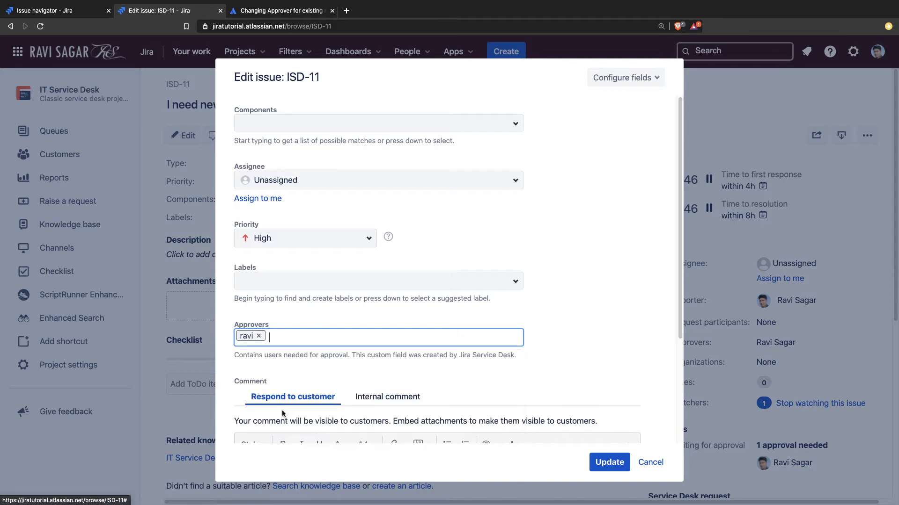
{"action": "left_click", "coordinate": [617, 458]}
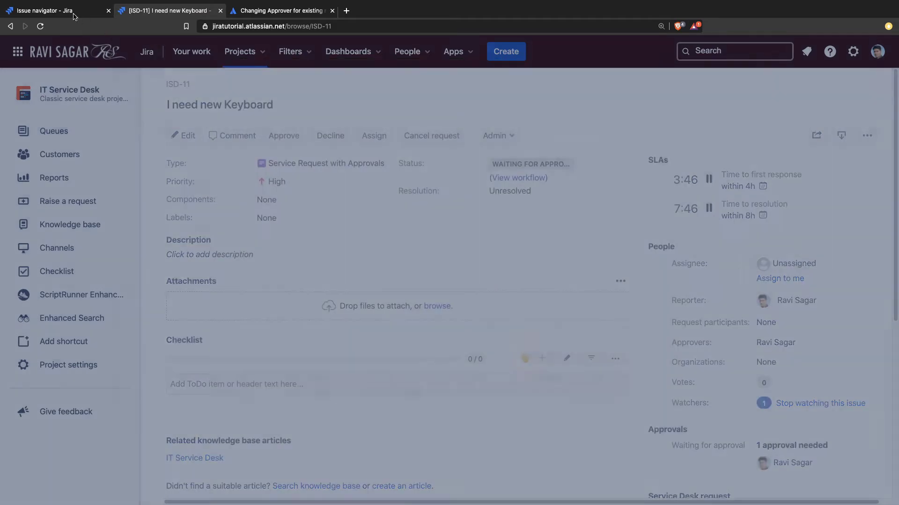
Step: Rerun the approver JQL search so ISD-11 appears in the results
{"action": "left_click", "coordinate": [70, 14]}
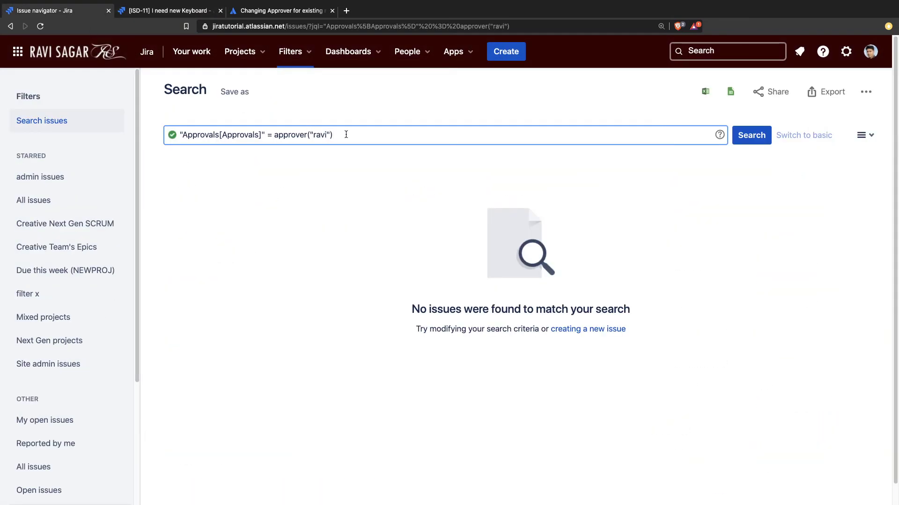
{"action": "key", "text": "Return"}
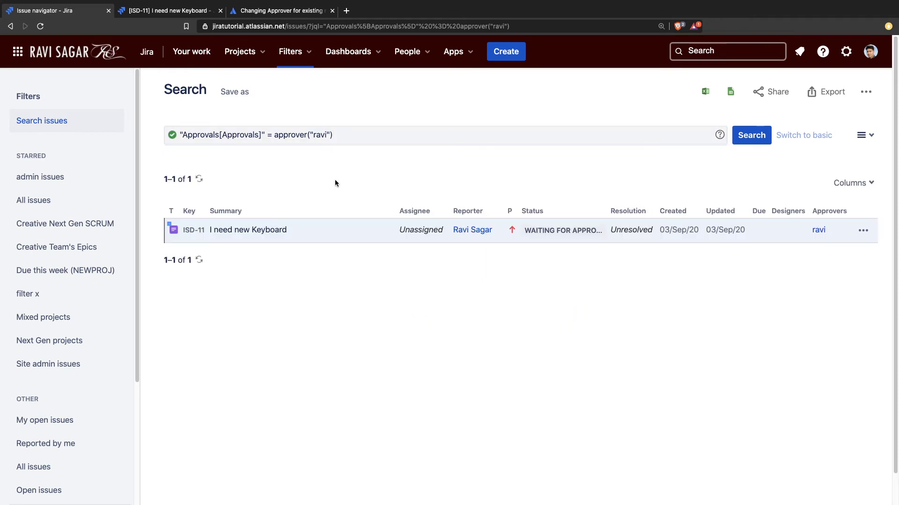
{"action": "left_click", "coordinate": [163, 14]}
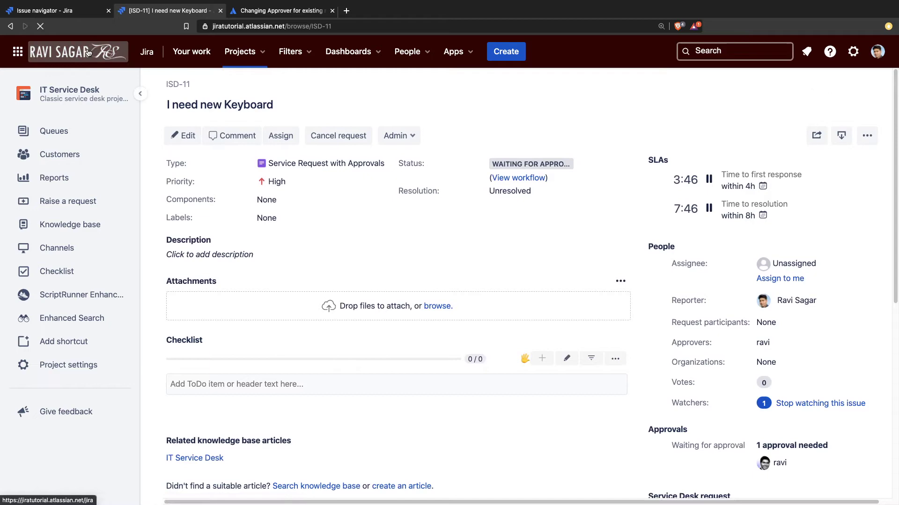
{"action": "left_click", "coordinate": [51, 10]}
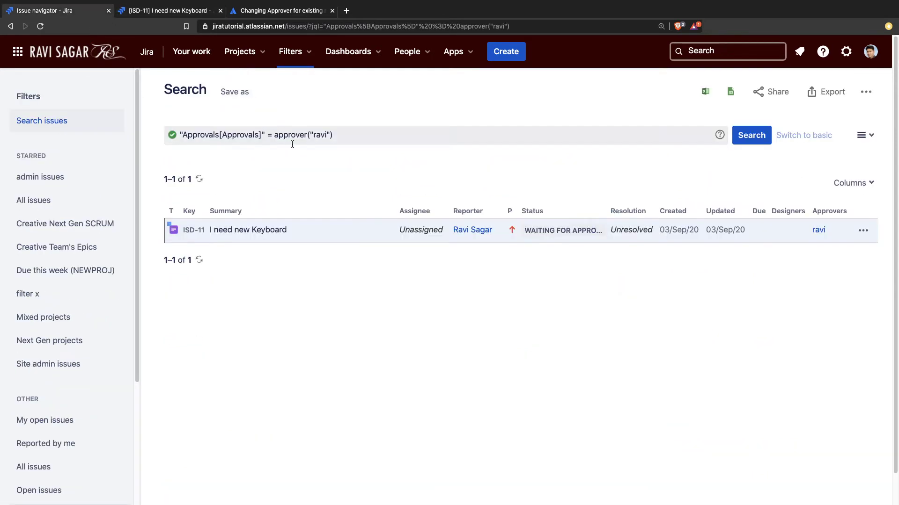
{"action": "left_click", "coordinate": [749, 135]}
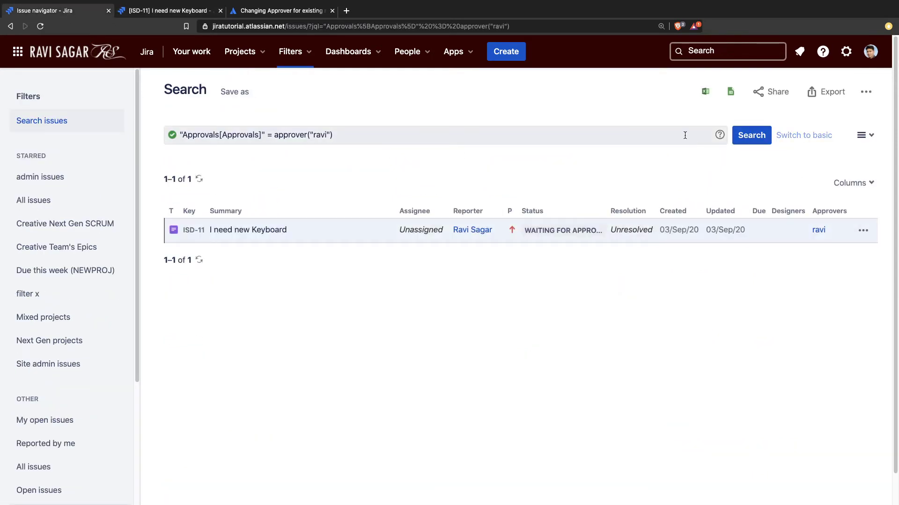
Step: Check ISD-11, then open ISD-1 'What am I looking at?' from recently viewed issues
{"action": "left_click", "coordinate": [183, 14]}
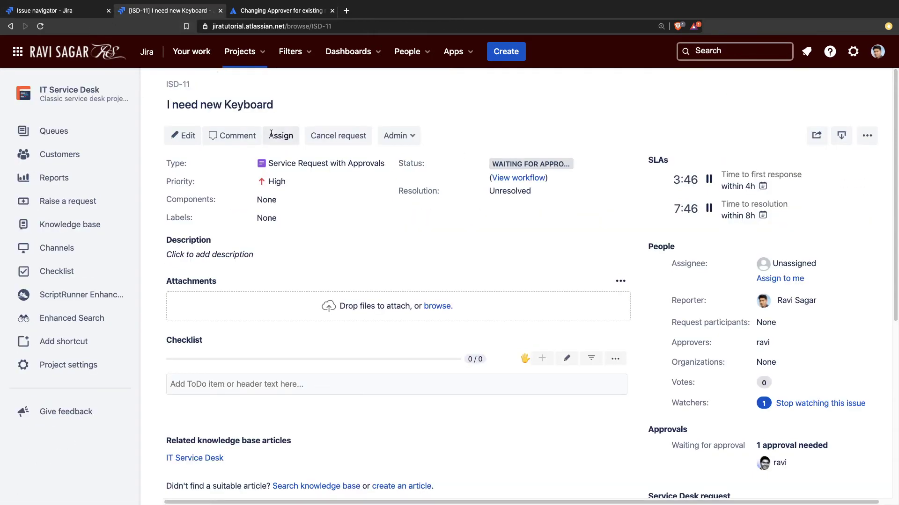
{"action": "left_click", "coordinate": [740, 50]}
{"action": "left_click", "coordinate": [423, 134]}
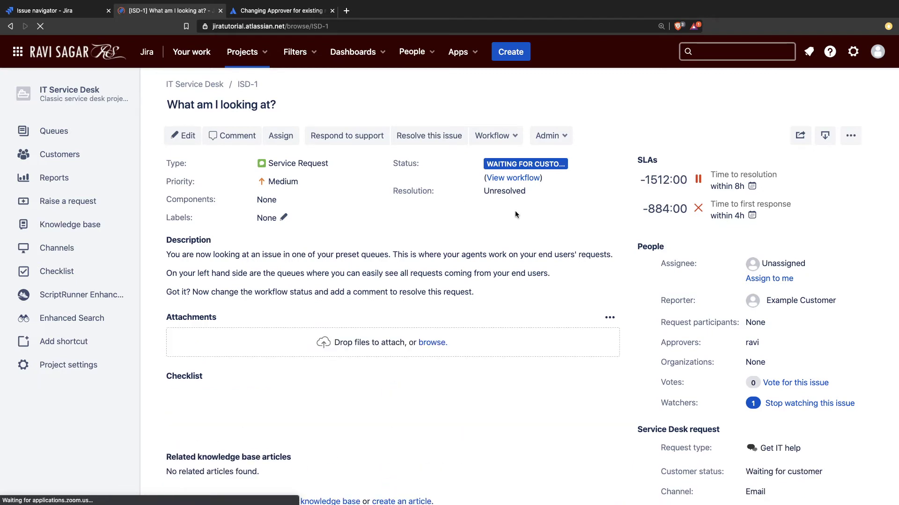
Step: Begin a new request with summary 'I need' and pick the matching user as its approver
{"action": "left_click", "coordinate": [512, 54]}
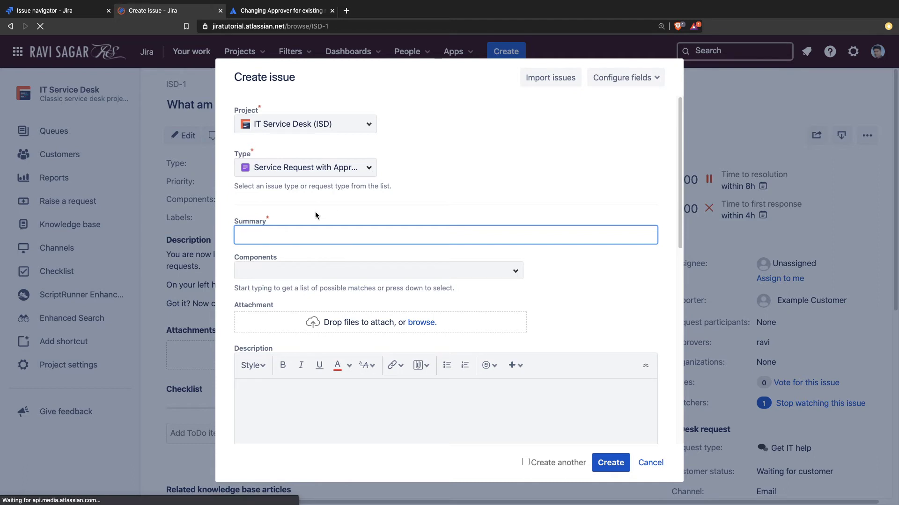
{"action": "type", "text": "I need a new machine"}
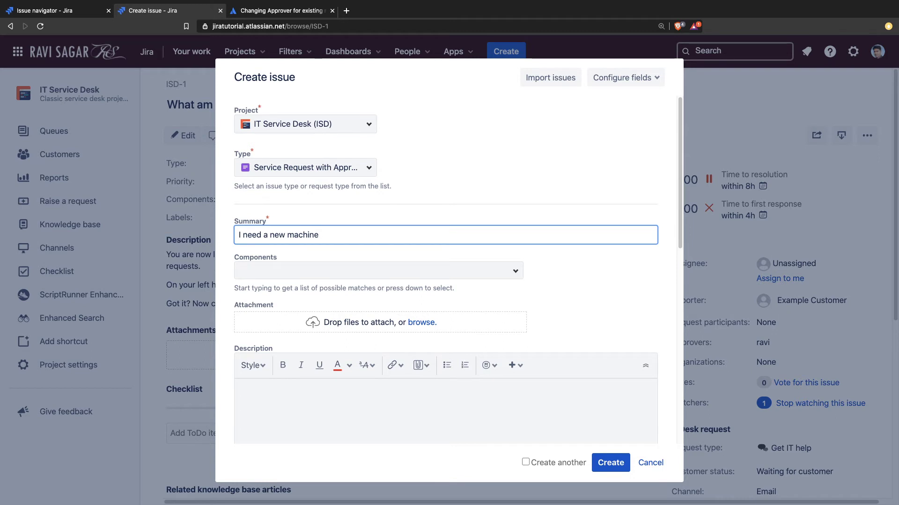
{"action": "scroll", "coordinate": [321, 236], "scroll_direction": "down", "scroll_amount": 10}
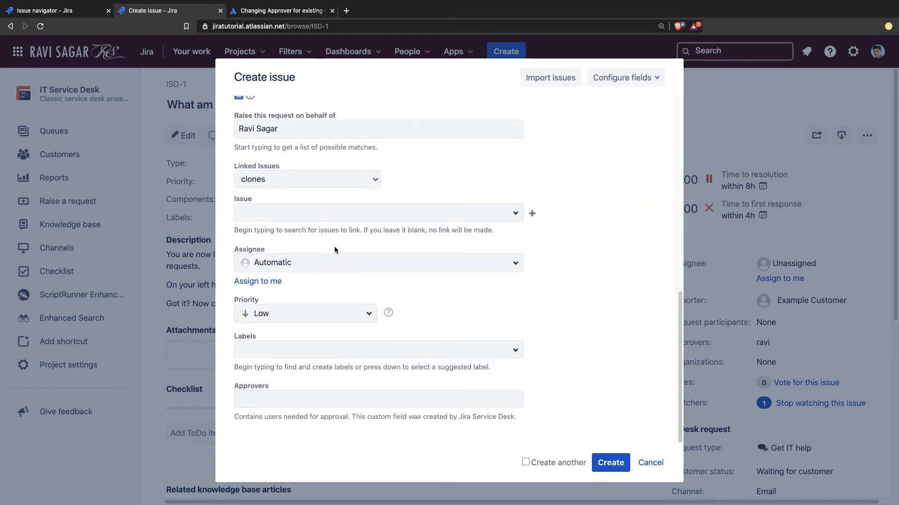
{"action": "left_click", "coordinate": [311, 399]}
{"action": "type", "text": "ravi"}
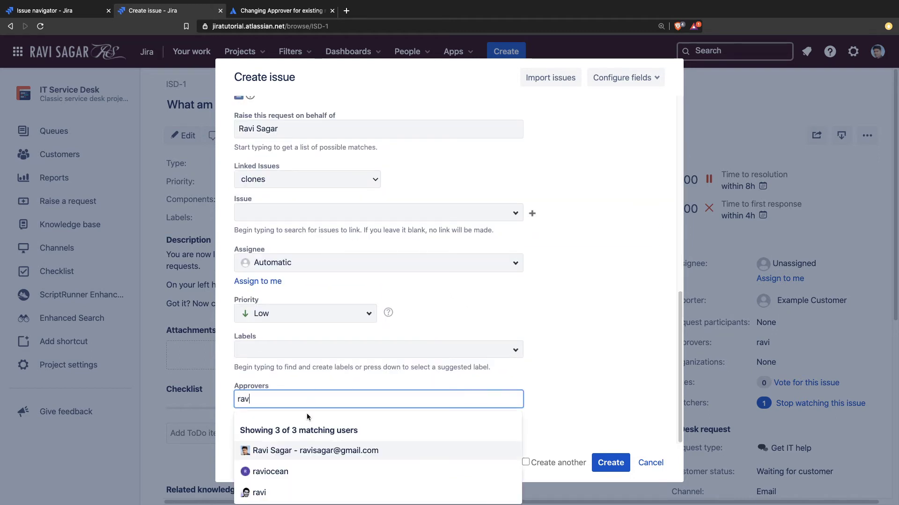
{"action": "left_click", "coordinate": [283, 491]}
Step: Submit request ISD-13 and rerun the approver search to include it
{"action": "left_click", "coordinate": [611, 463]}
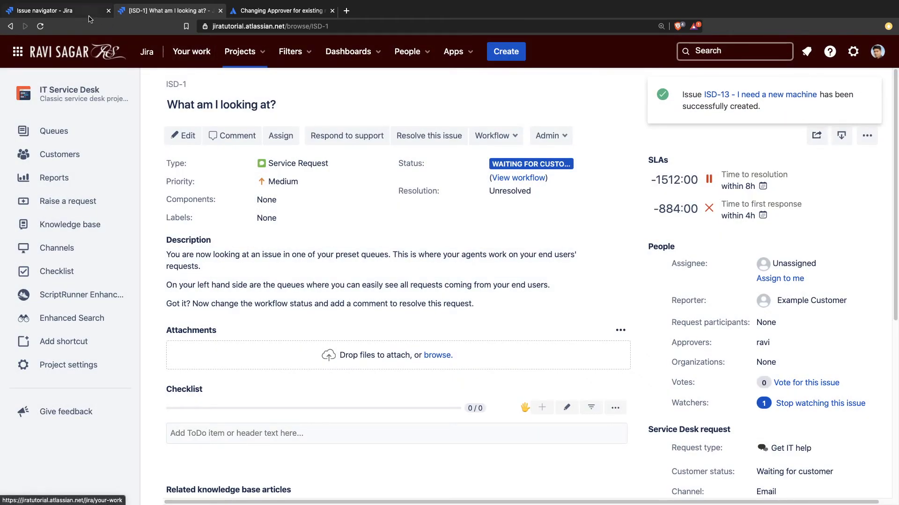
{"action": "left_click", "coordinate": [77, 14]}
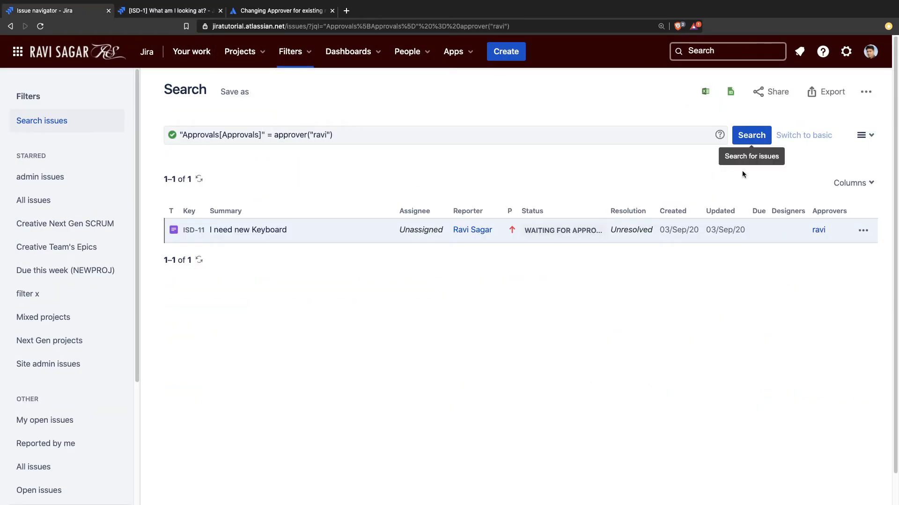
{"action": "left_click", "coordinate": [751, 136]}
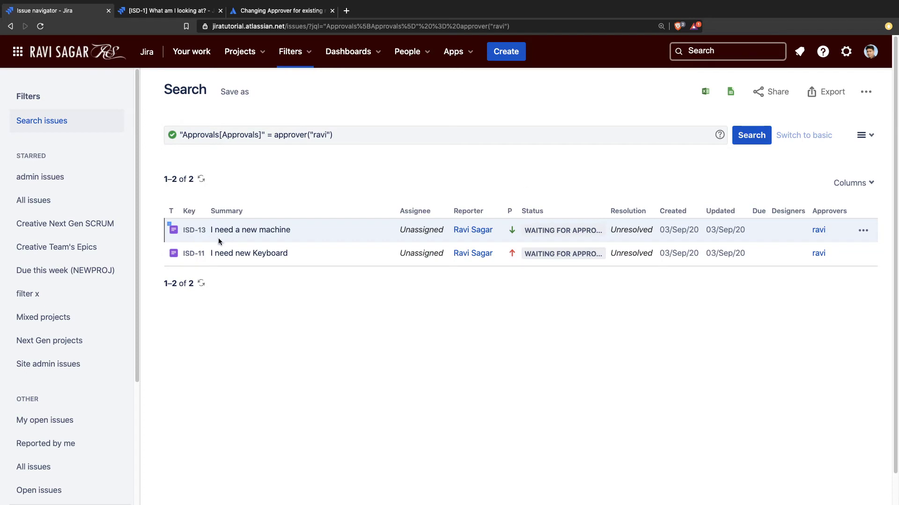
Step: On ISD-1, open and cancel the Approvers inline edit, then go to IT Service Desk project settings
{"action": "left_click", "coordinate": [179, 16]}
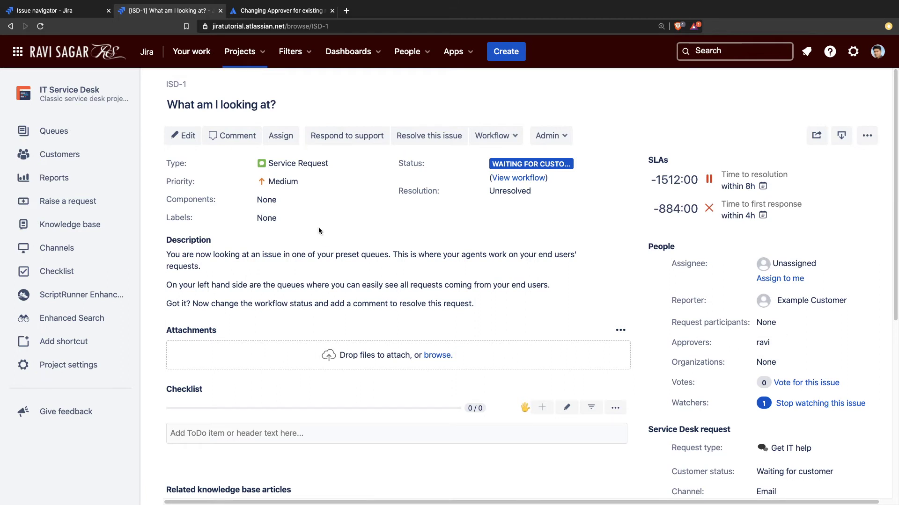
{"action": "left_click", "coordinate": [768, 343]}
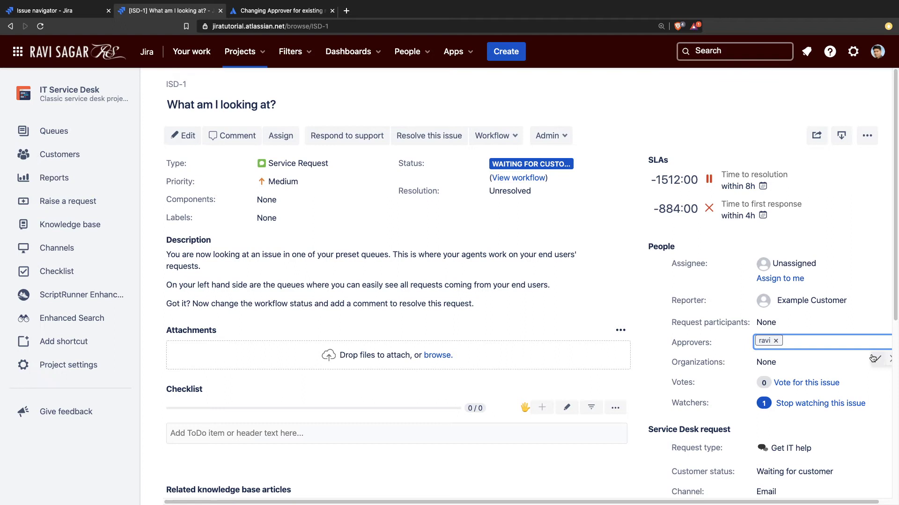
{"action": "left_click", "coordinate": [891, 361]}
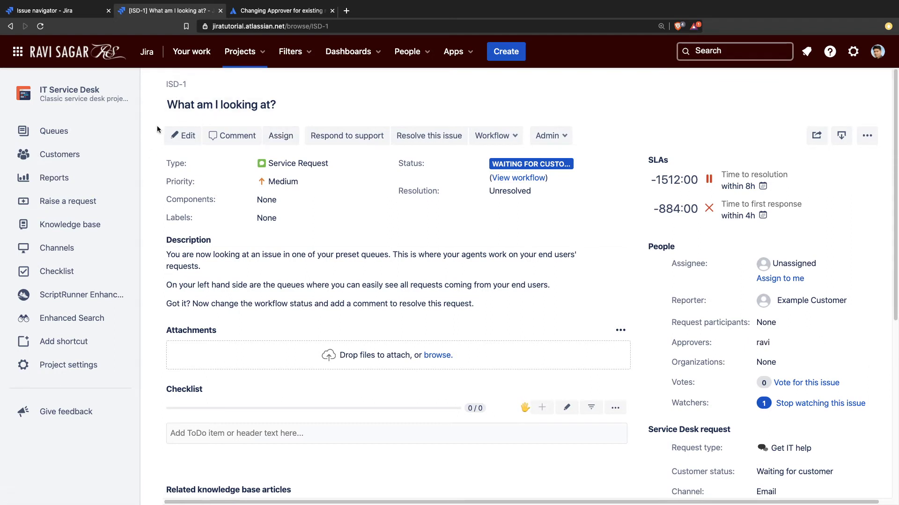
{"action": "left_click", "coordinate": [71, 370]}
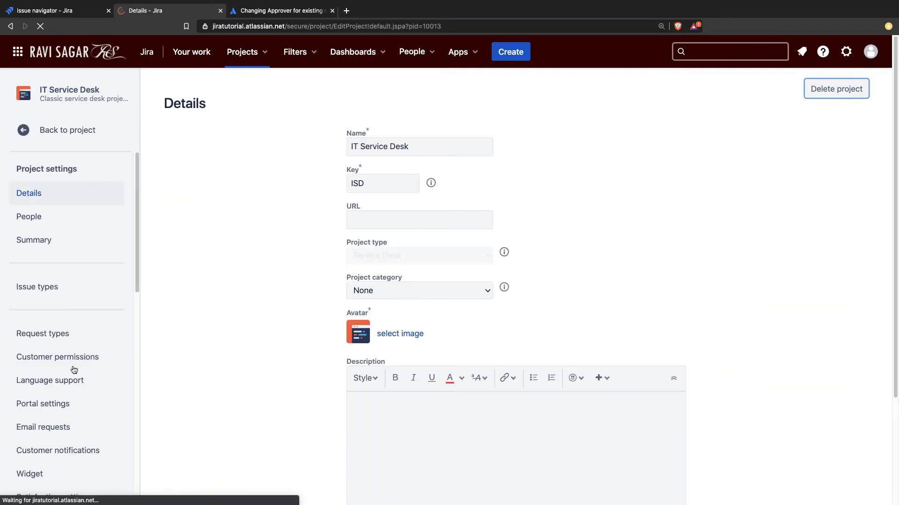
Step: Locate the Approvers field on the Request Fulfilment Create Issue Screen in the project's screens
{"action": "scroll", "coordinate": [87, 368], "scroll_direction": "down", "scroll_amount": 5}
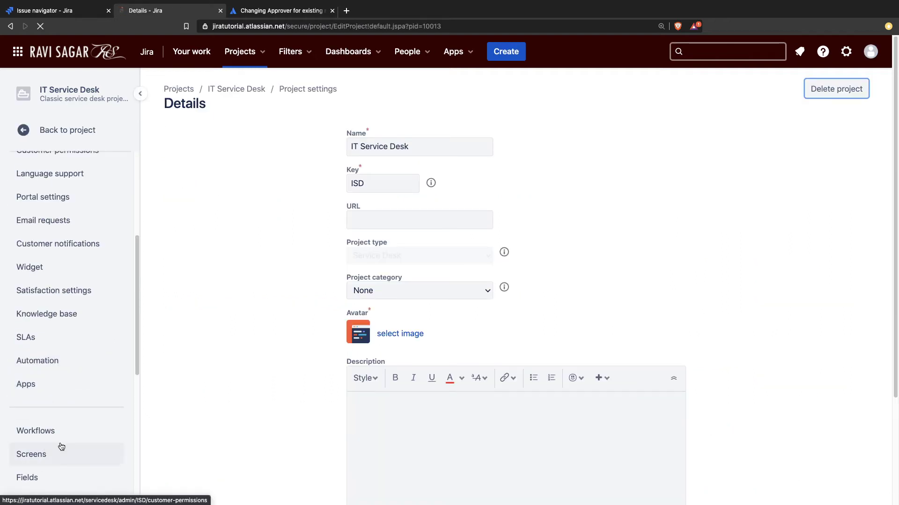
{"action": "scroll", "coordinate": [60, 449], "scroll_direction": "down", "scroll_amount": 2}
{"action": "left_click", "coordinate": [45, 375]}
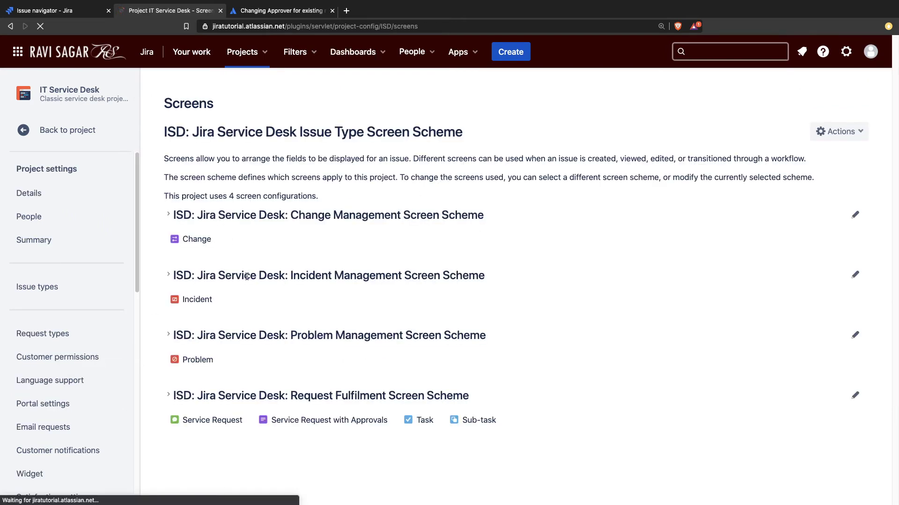
{"action": "left_click", "coordinate": [262, 397]}
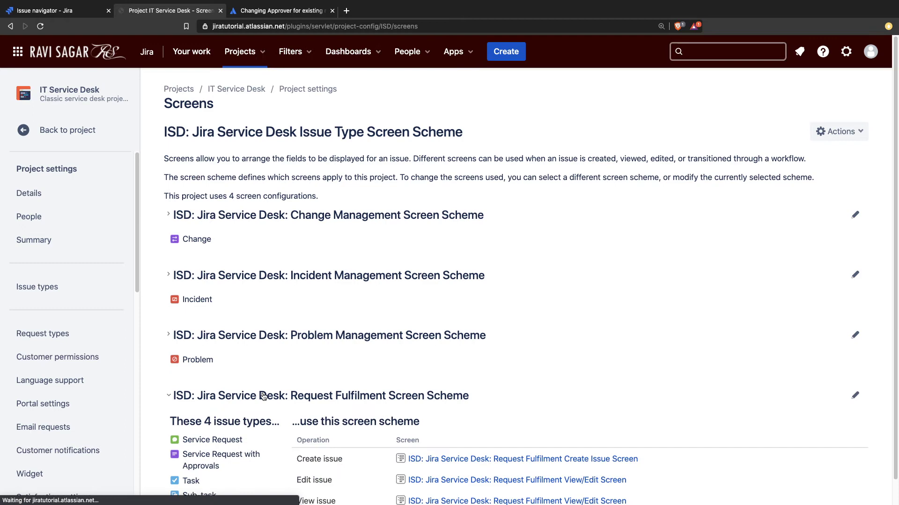
{"action": "scroll", "coordinate": [344, 347], "scroll_direction": "down", "scroll_amount": 1}
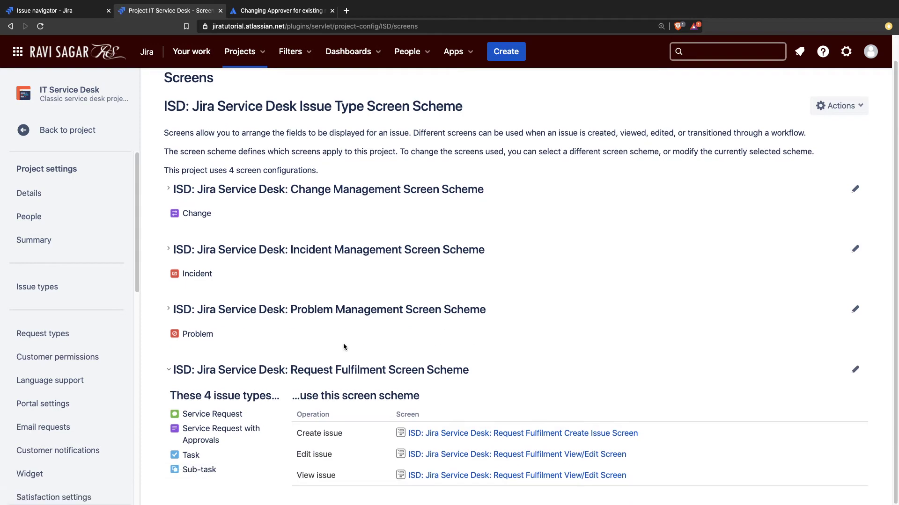
{"action": "left_click", "coordinate": [542, 435]}
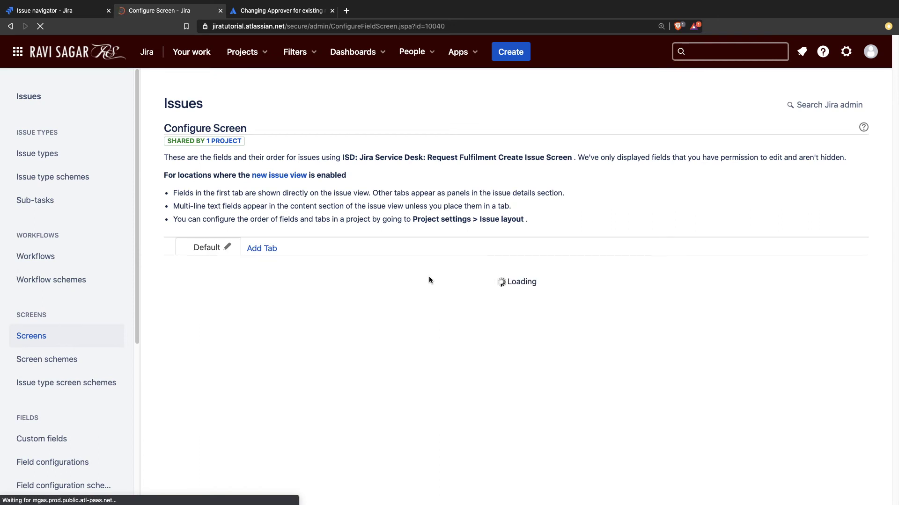
{"action": "scroll", "coordinate": [383, 276], "scroll_direction": "down", "scroll_amount": 3}
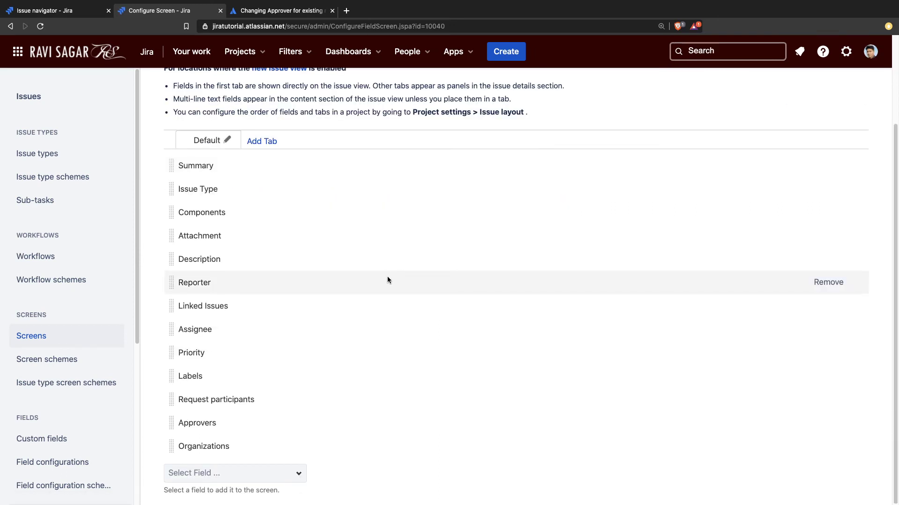
{"action": "double_click", "coordinate": [192, 422]}
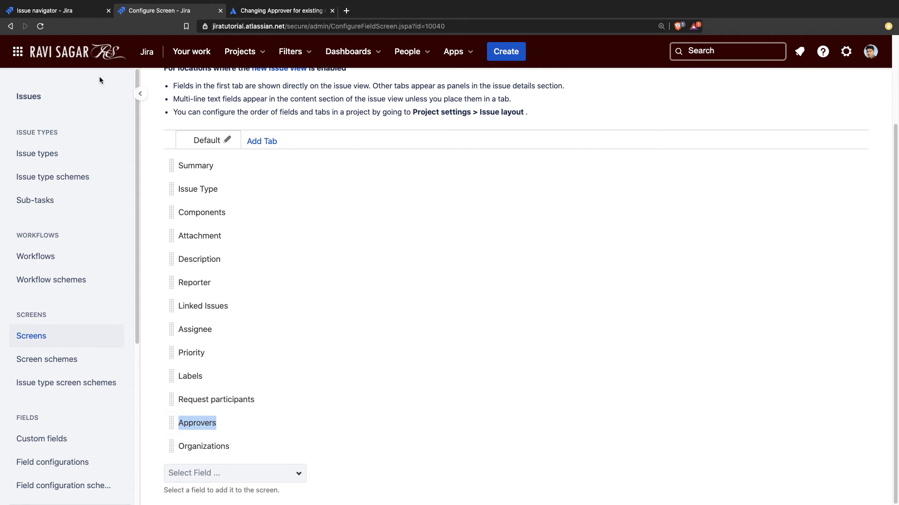
Step: Return to the project screens and open the project's Details settings page
{"action": "left_click", "coordinate": [11, 26]}
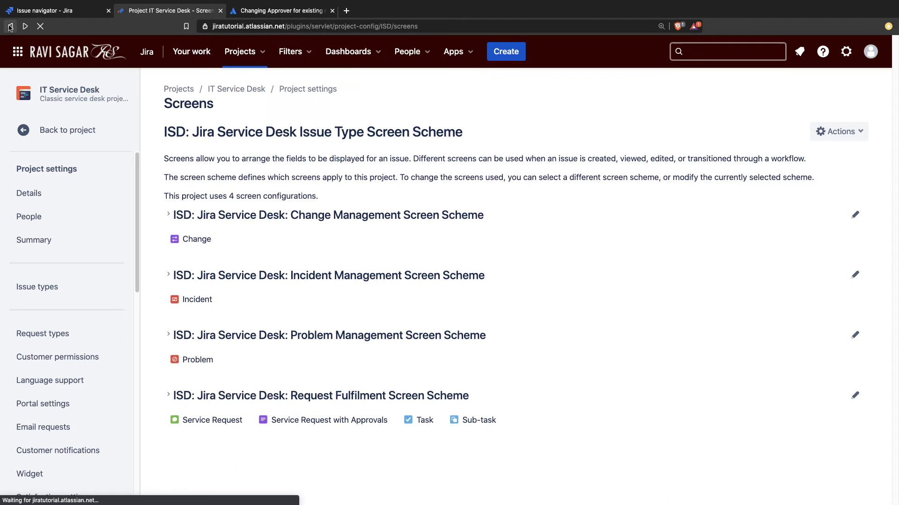
{"action": "left_click", "coordinate": [10, 27]}
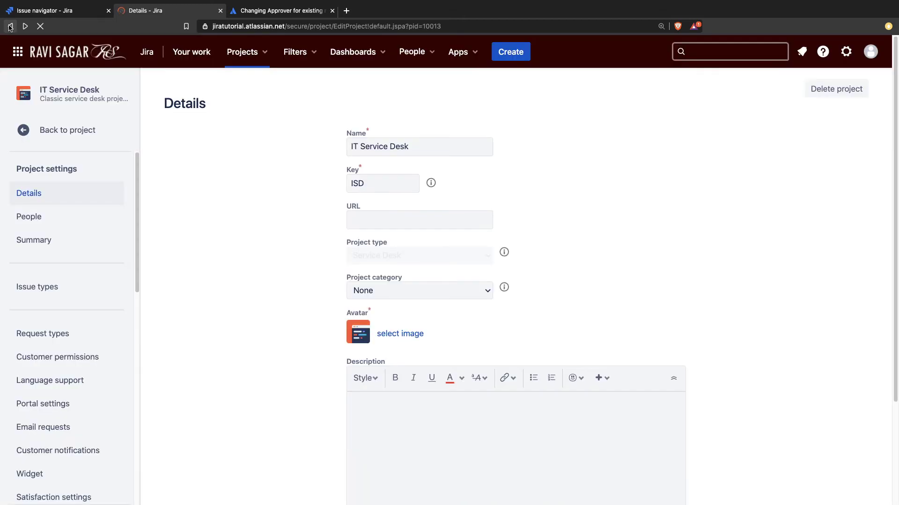
{"action": "left_click", "coordinate": [10, 27]}
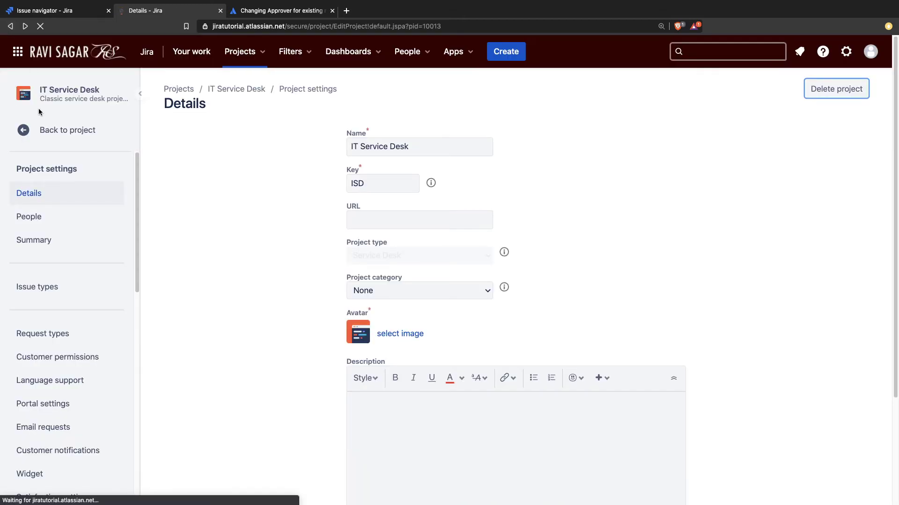
{"action": "left_click", "coordinate": [714, 52]}
Step: Open ISD-1, review its Approvers in the edit form, update, and return to the search results
{"action": "left_click", "coordinate": [411, 133]}
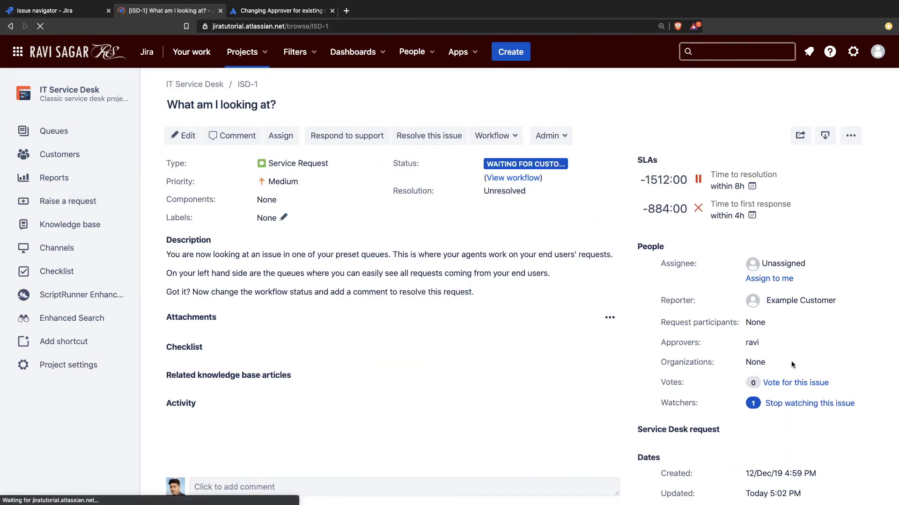
{"action": "left_click", "coordinate": [183, 137]}
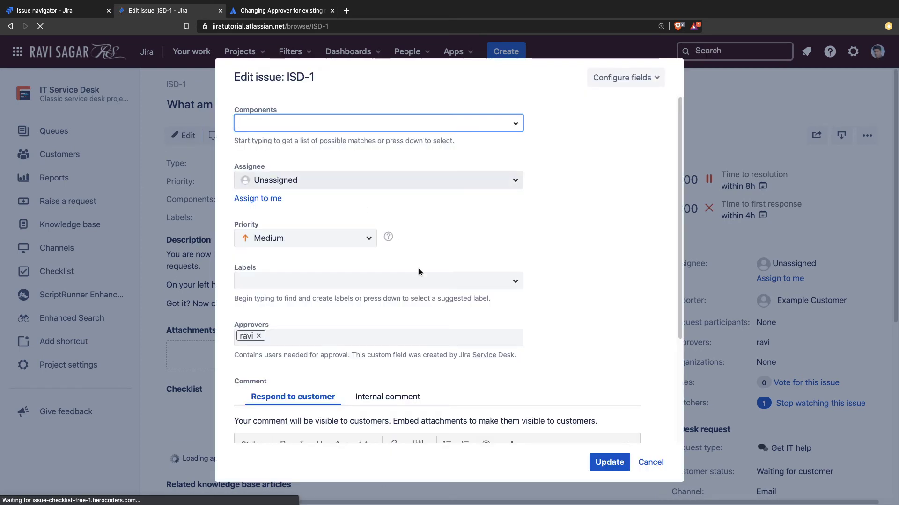
{"action": "scroll", "coordinate": [422, 276], "scroll_direction": "down", "scroll_amount": 3}
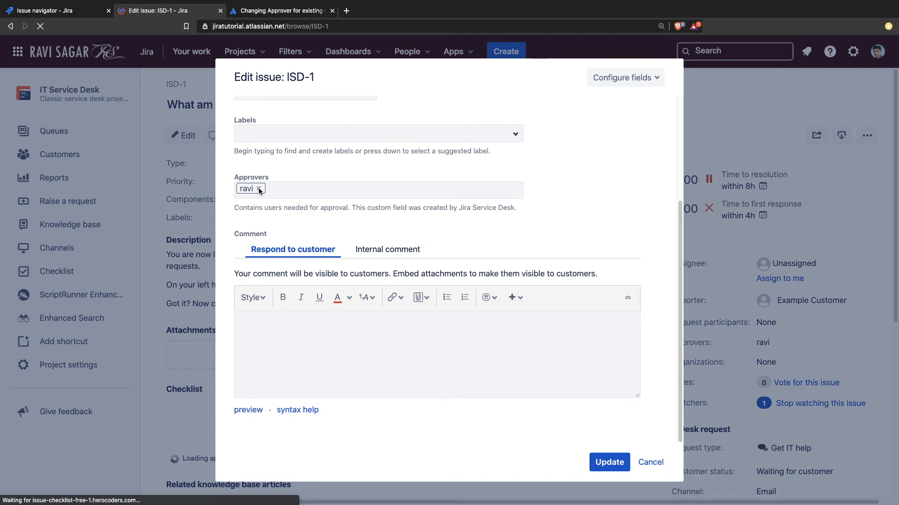
{"action": "triple_click", "coordinate": [286, 210]}
{"action": "left_click", "coordinate": [627, 365]}
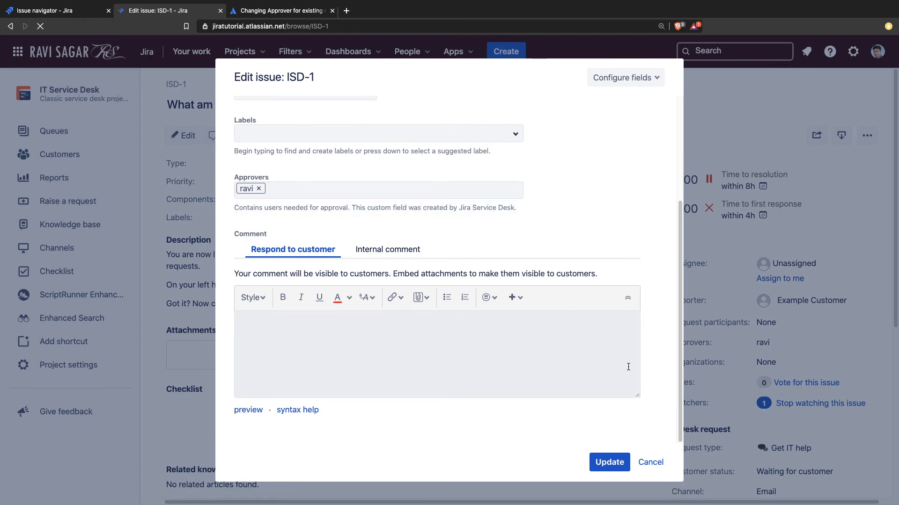
{"action": "left_click", "coordinate": [627, 460]}
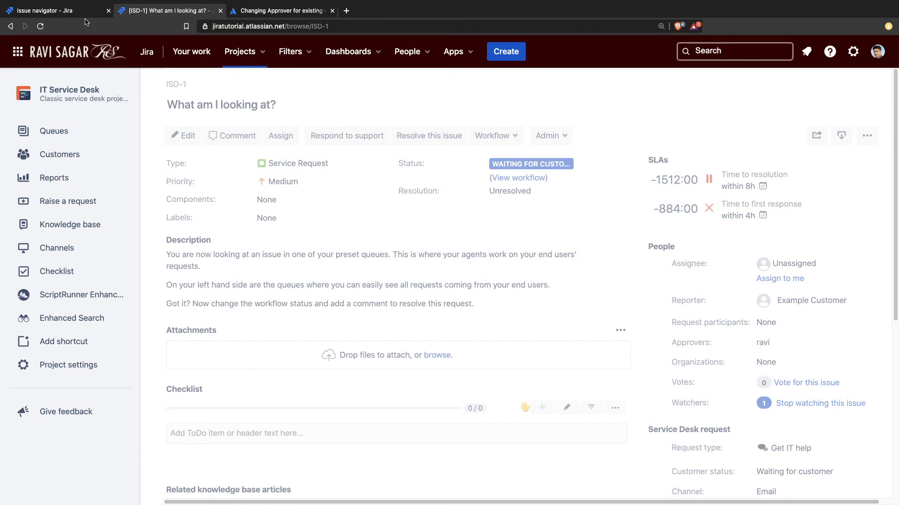
{"action": "left_click", "coordinate": [65, 11]}
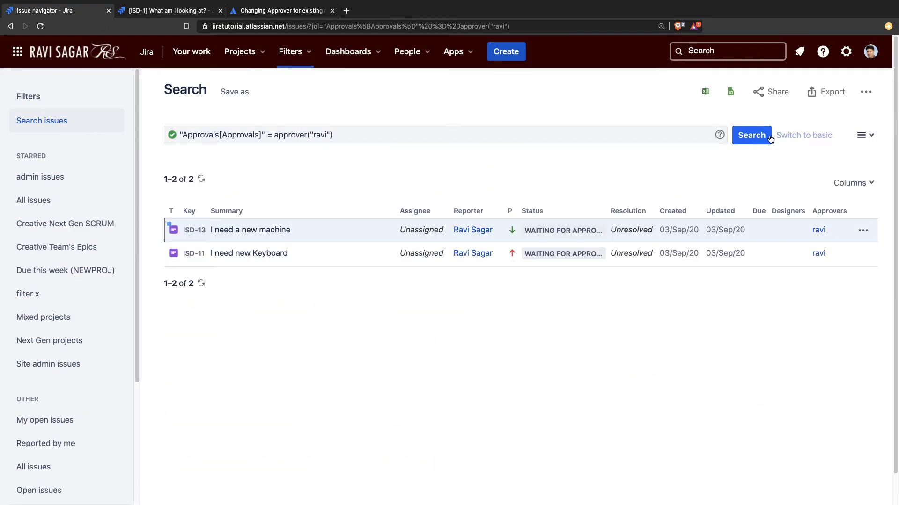
Step: Rerun the approver search and choose Bulk change all 2 issue(s) from the ••• menu
{"action": "left_click", "coordinate": [752, 136]}
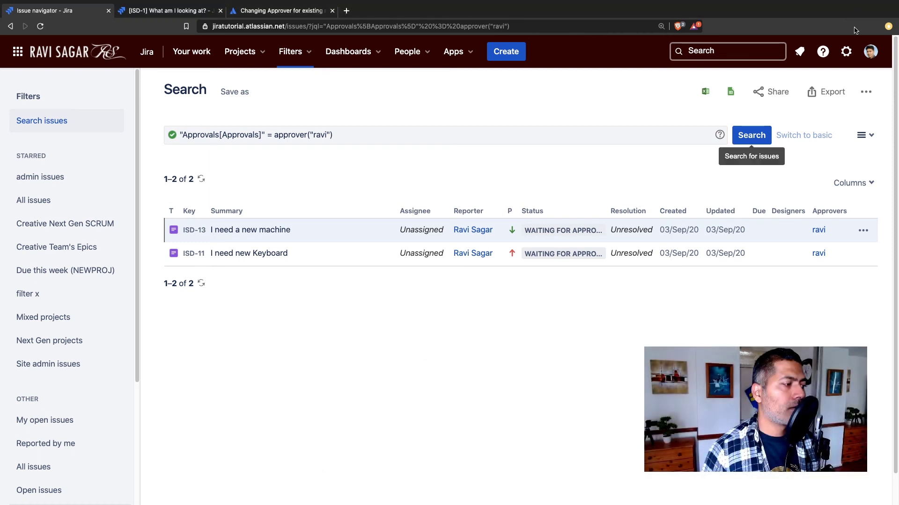
{"action": "left_click", "coordinate": [865, 92]}
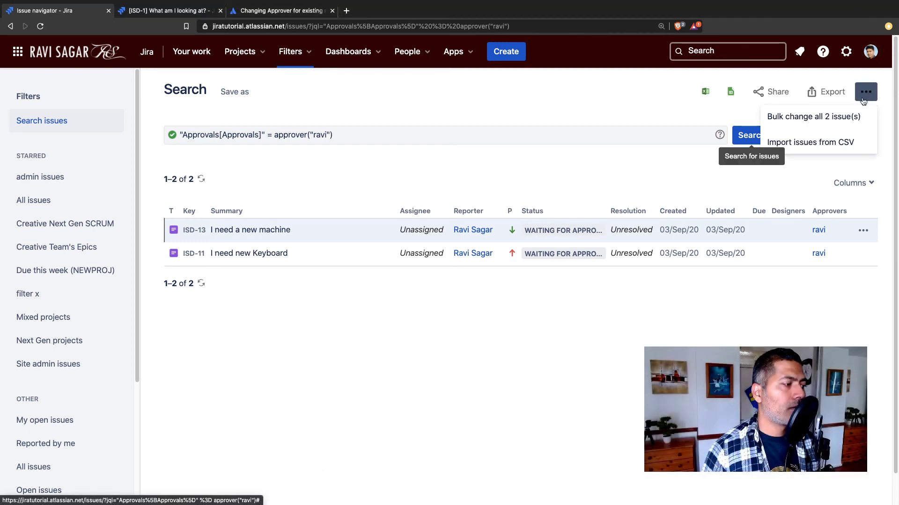
{"action": "left_click", "coordinate": [835, 118]}
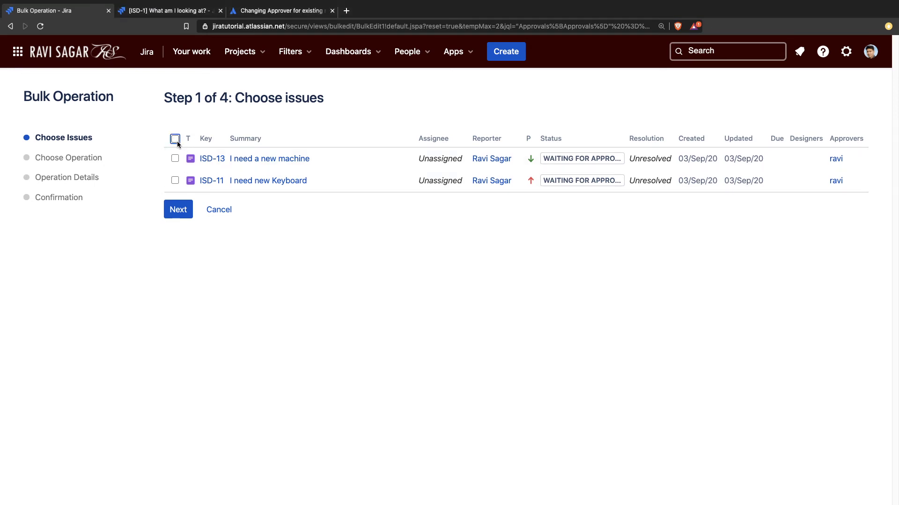
Step: Select both ISD-13 and ISD-11 and choose the Edit Issues bulk operation
{"action": "left_click", "coordinate": [176, 140]}
{"action": "left_click", "coordinate": [180, 211]}
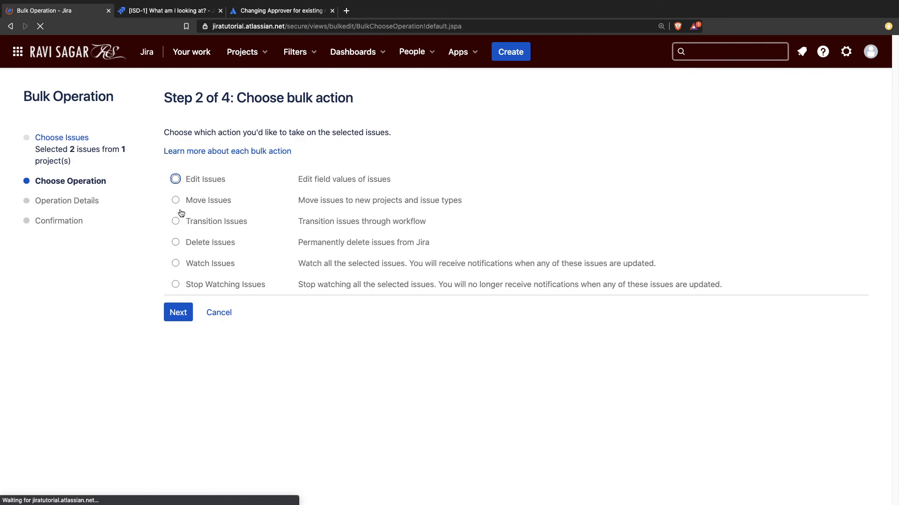
{"action": "left_click", "coordinate": [176, 180]}
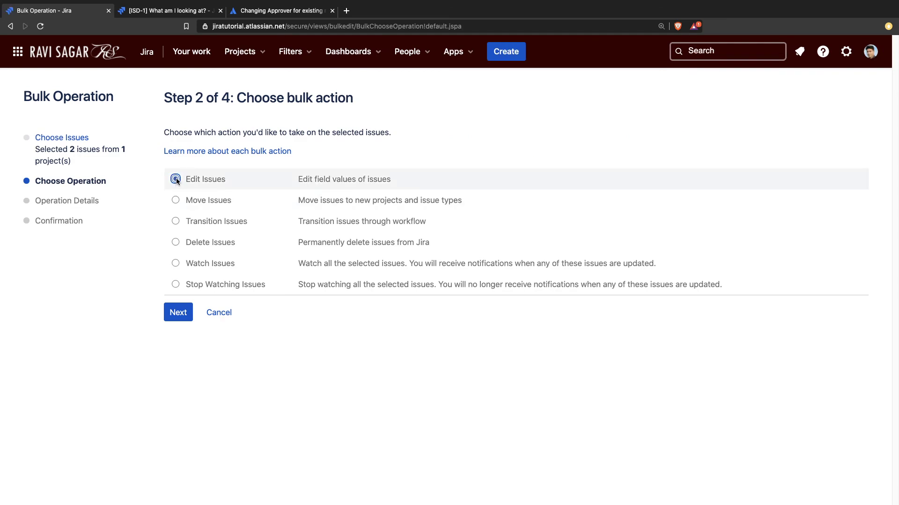
{"action": "left_click", "coordinate": [180, 313]}
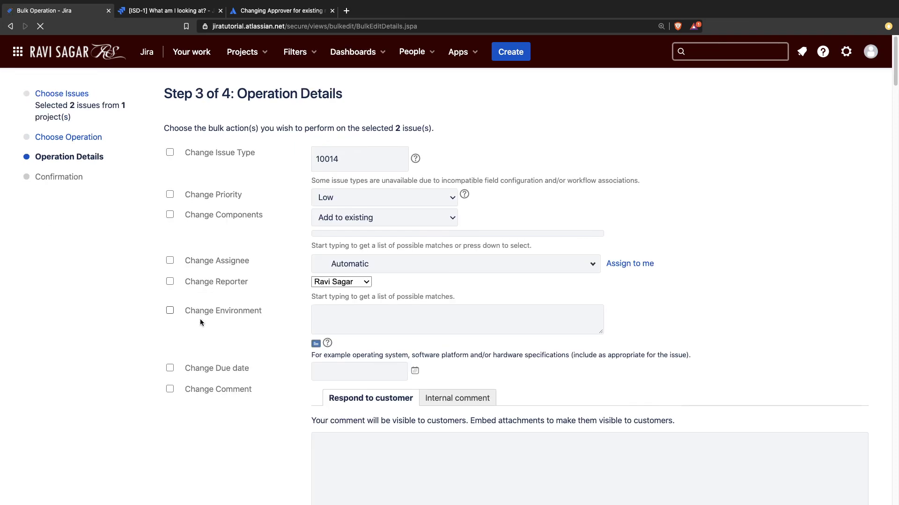
Step: Tick Change Approvers and pick the replacement user from the 'rav' suggestions
{"action": "scroll", "coordinate": [196, 318], "scroll_direction": "down", "scroll_amount": 10}
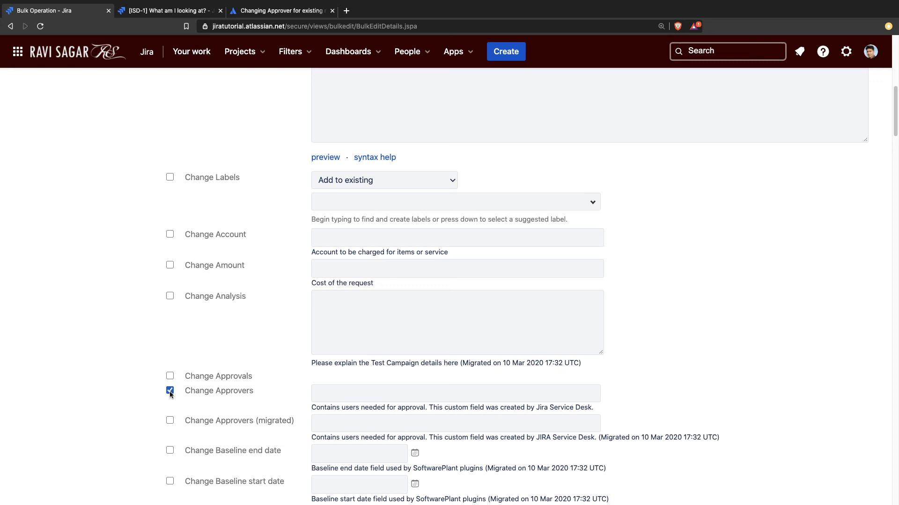
{"action": "scroll", "coordinate": [171, 394], "scroll_direction": "down", "scroll_amount": 2}
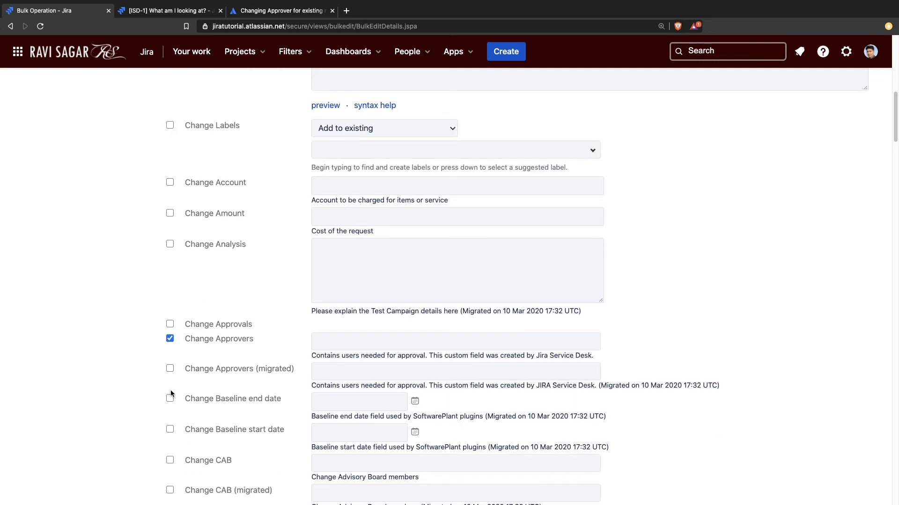
{"action": "left_click", "coordinate": [380, 339]}
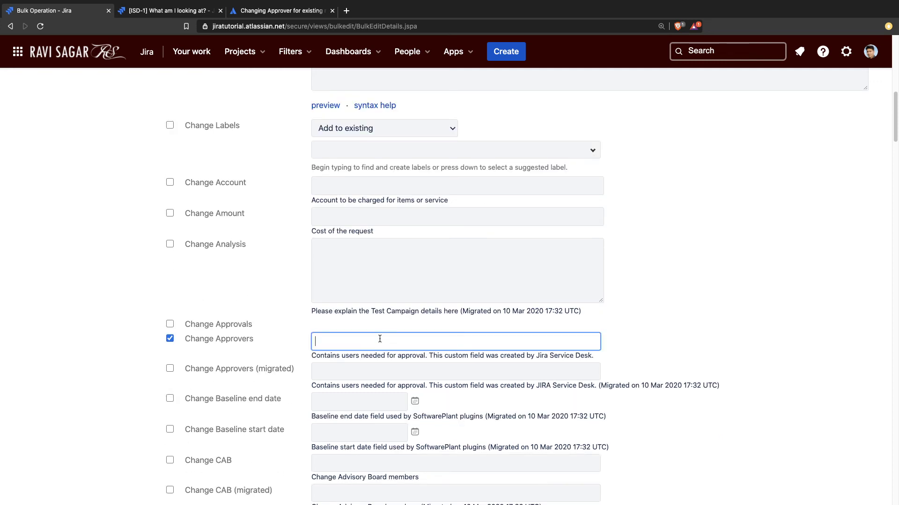
{"action": "type", "text": "rav"}
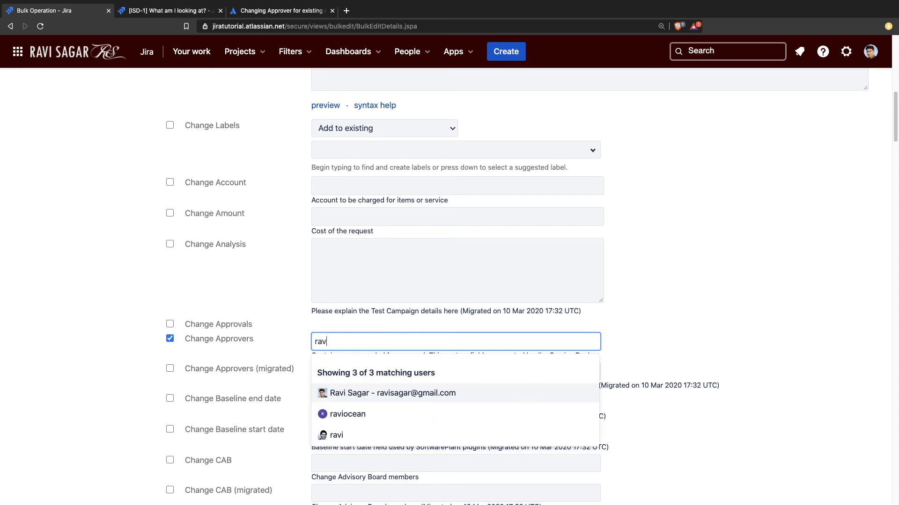
{"action": "key", "text": "Down"}
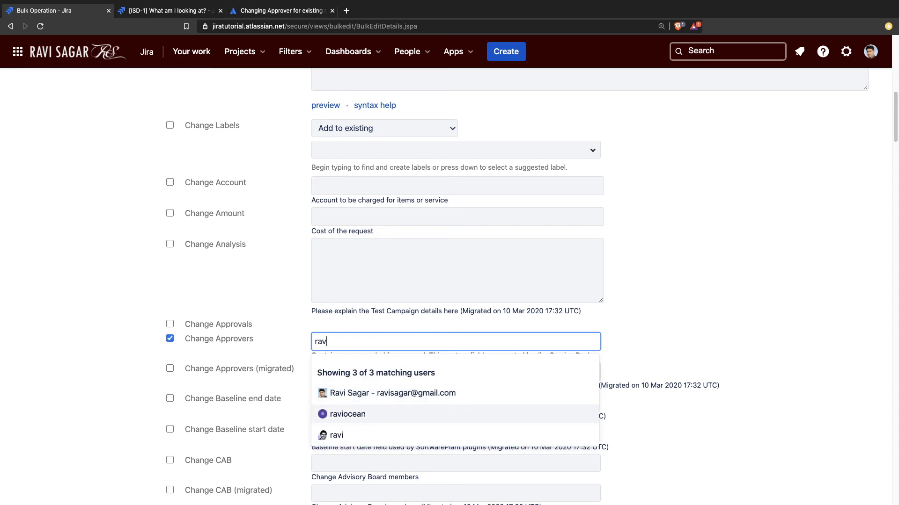
{"action": "key", "text": "Return"}
{"action": "scroll", "coordinate": [298, 396], "scroll_direction": "down", "scroll_amount": 15}
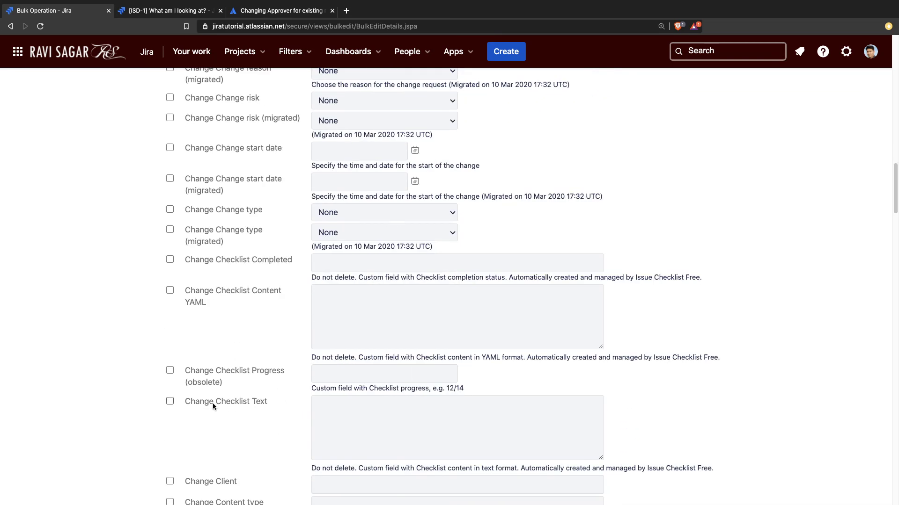
{"action": "scroll", "coordinate": [210, 405], "scroll_direction": "down", "scroll_amount": 20}
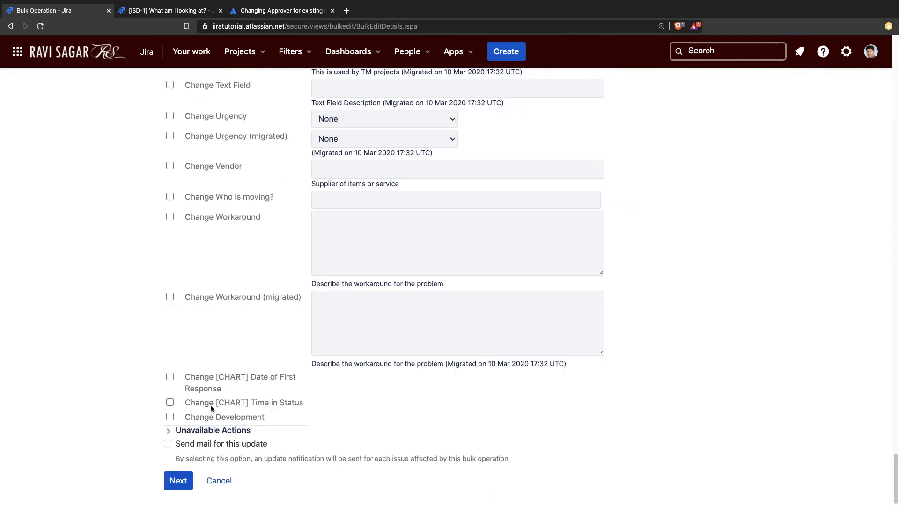
Step: Confirm the bulk approver change on ISD-13 and ISD-11 and acknowledge it once it reaches 100%
{"action": "left_click", "coordinate": [178, 481]}
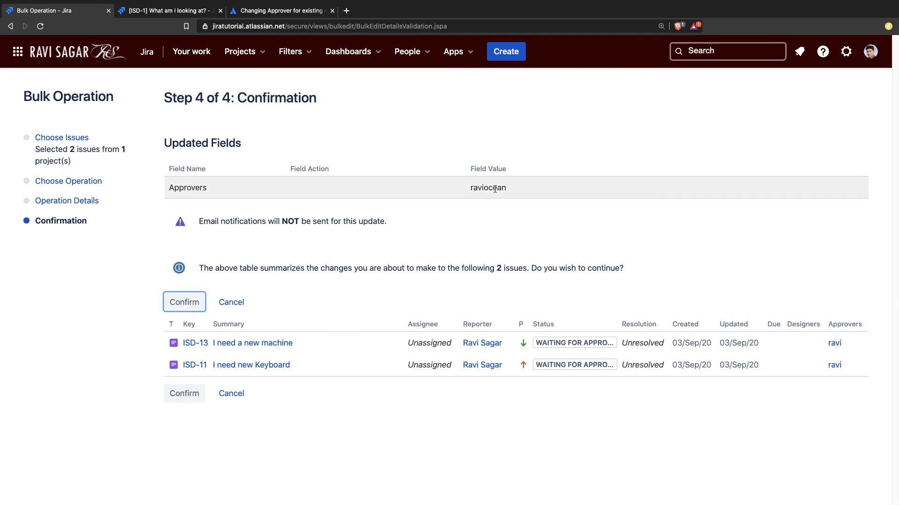
{"action": "left_click", "coordinate": [192, 306]}
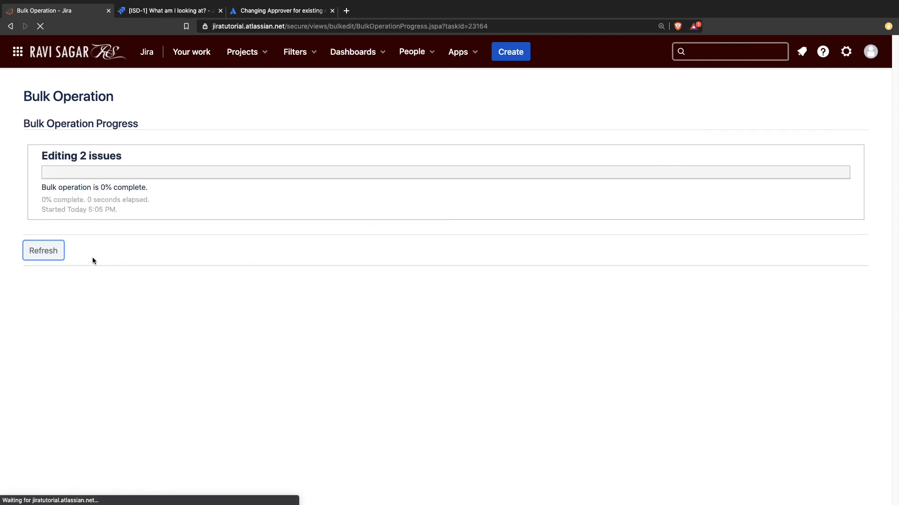
{"action": "left_click", "coordinate": [62, 252]}
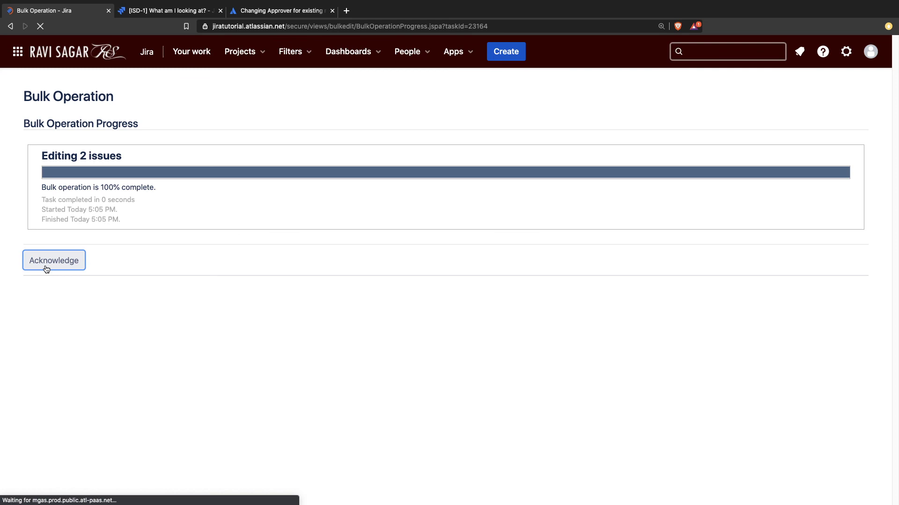
{"action": "left_click", "coordinate": [50, 260]}
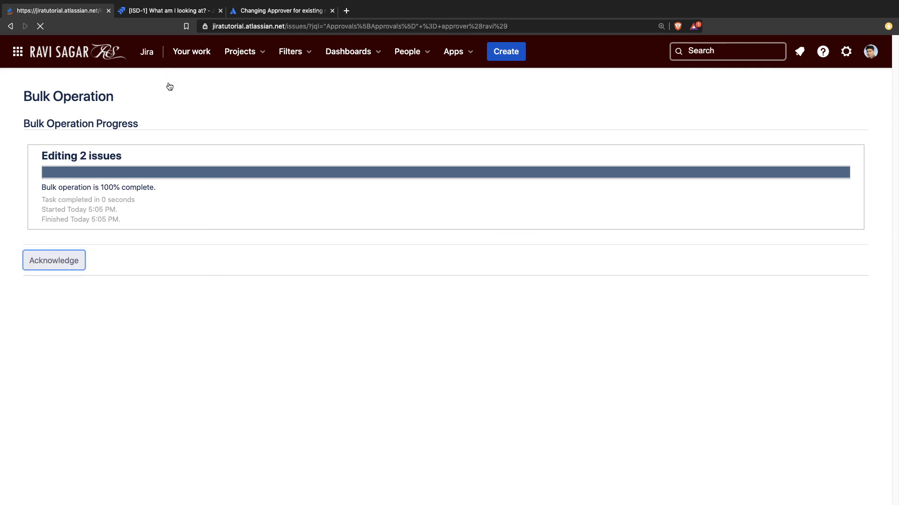
Step: Open request ISD-13 from the recent-issues quick search
{"action": "left_click", "coordinate": [164, 13]}
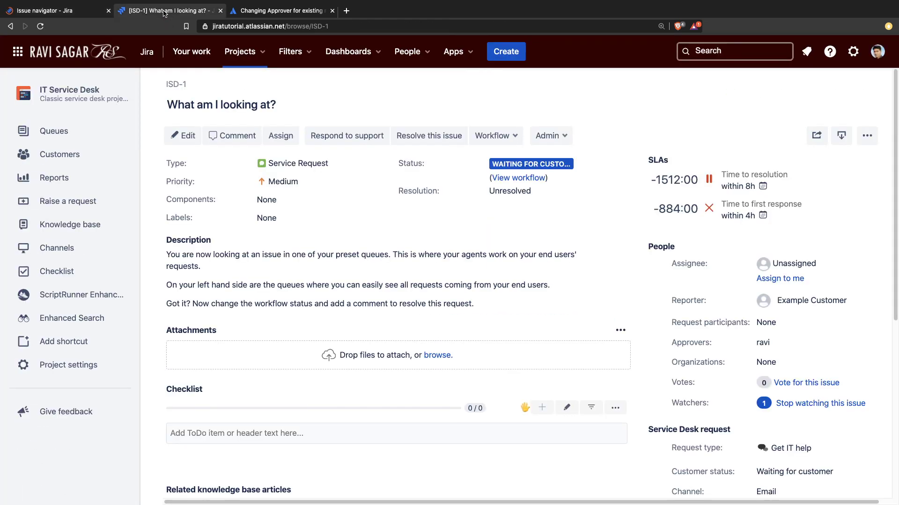
{"action": "left_click", "coordinate": [761, 45]}
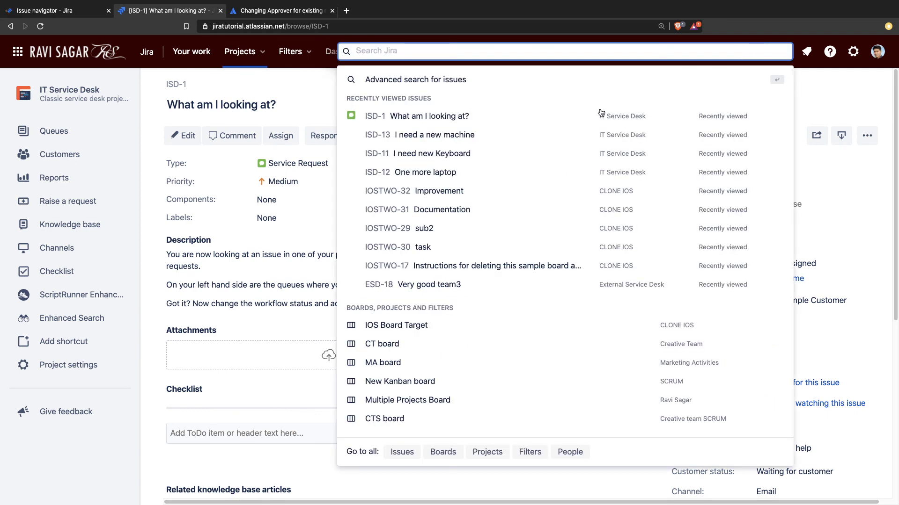
{"action": "left_click", "coordinate": [441, 136]}
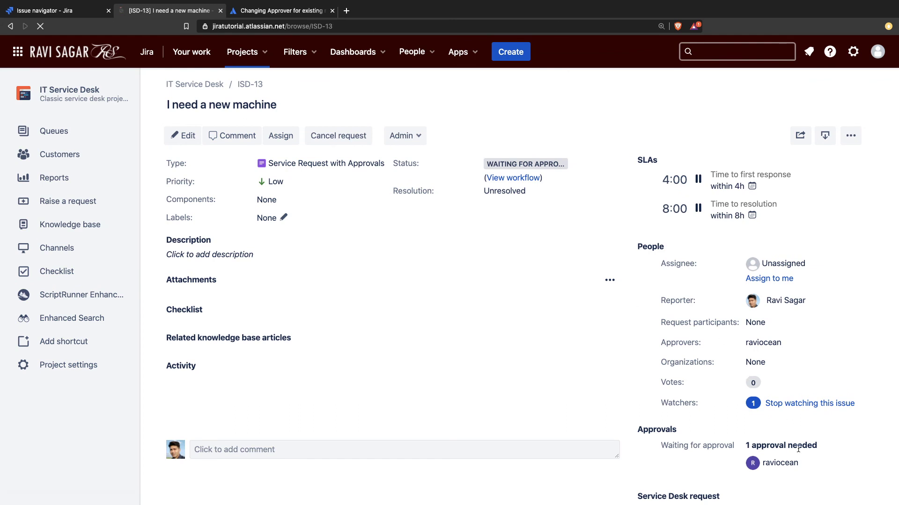
Step: Check the new approver on ISD-13, then return to the 'Changing Approver for existing request' question
{"action": "double_click", "coordinate": [778, 464]}
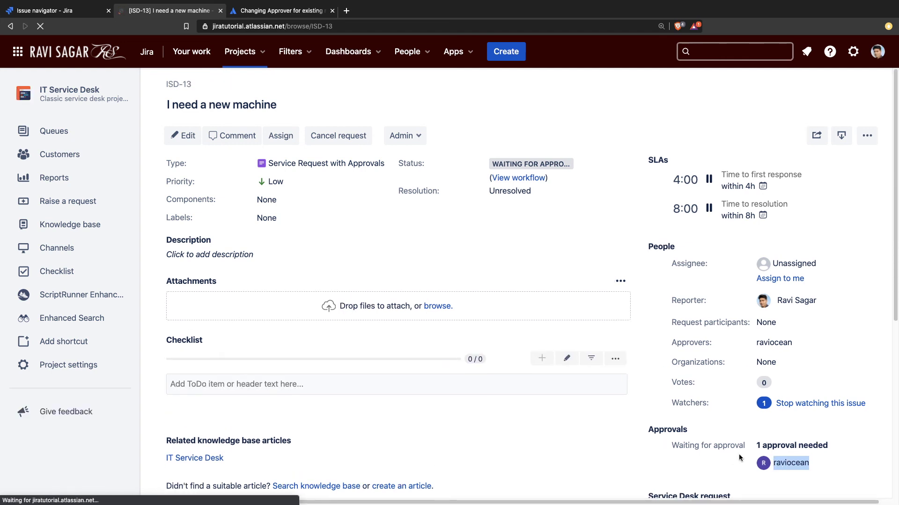
{"action": "left_click", "coordinate": [423, 264]}
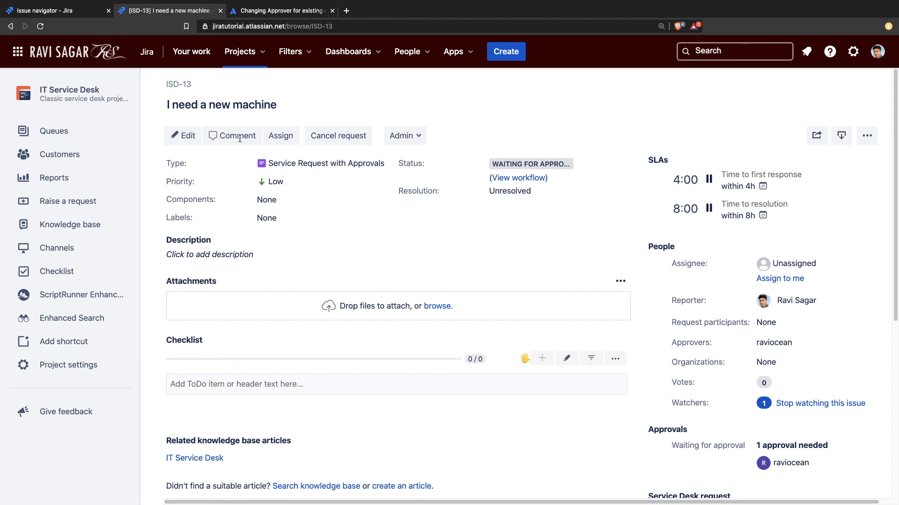
{"action": "left_click", "coordinate": [255, 10]}
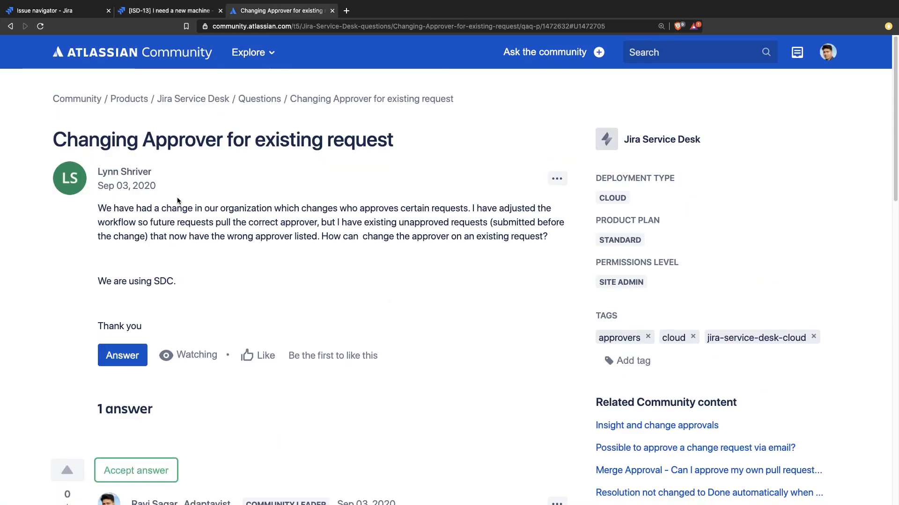